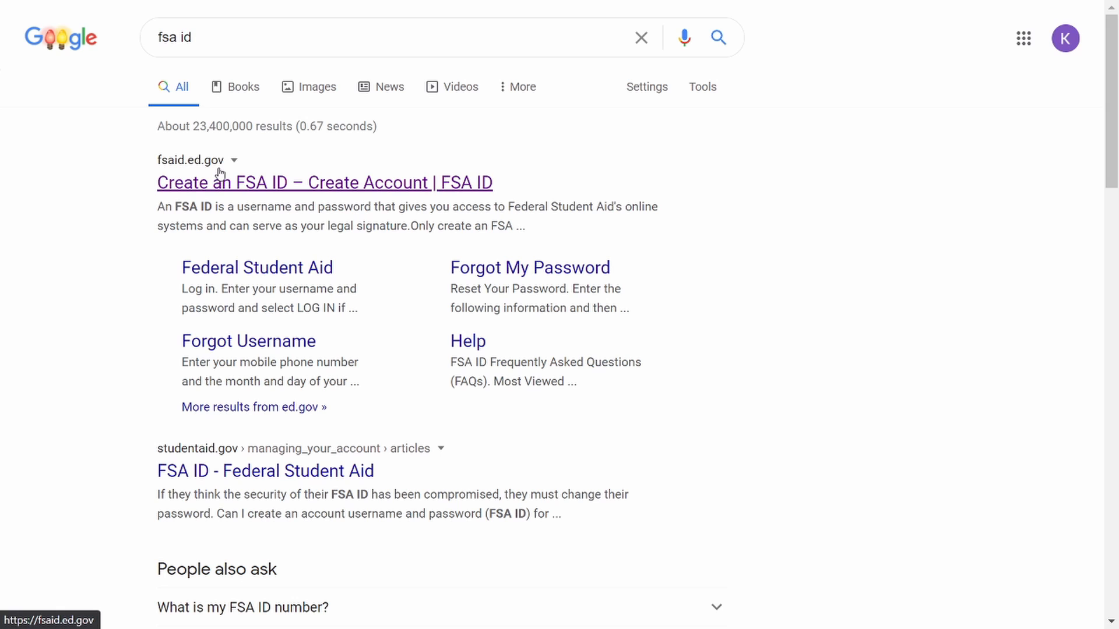
Open the FSA ID site from the search results and look over its Create an FSA ID and Manage My FSA ID forms.
click(273, 185)
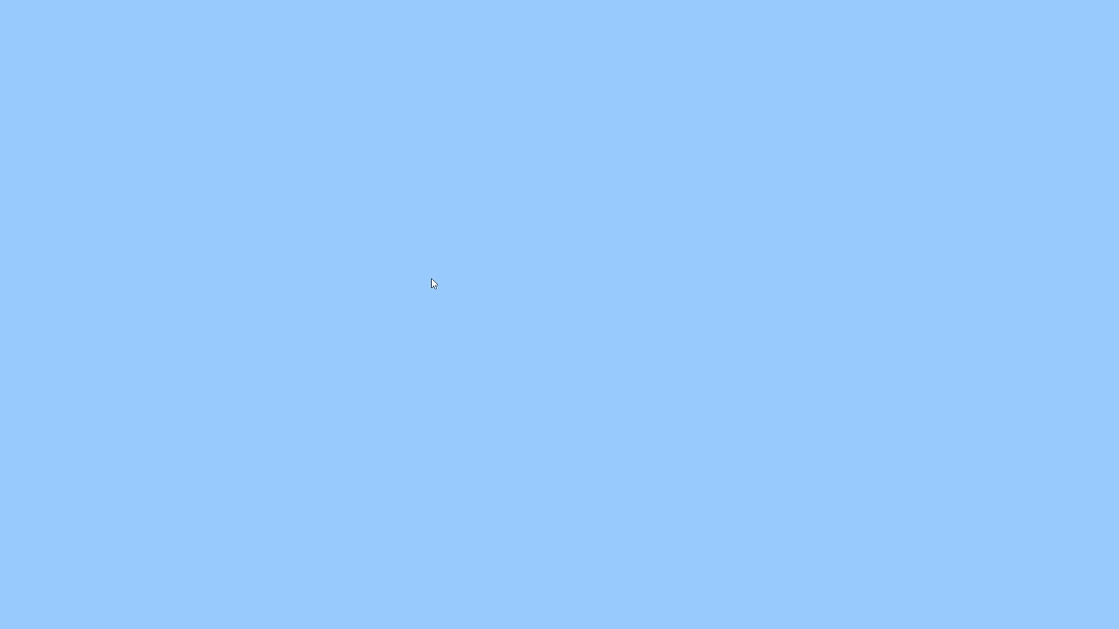
scroll(435, 293, down, 5)
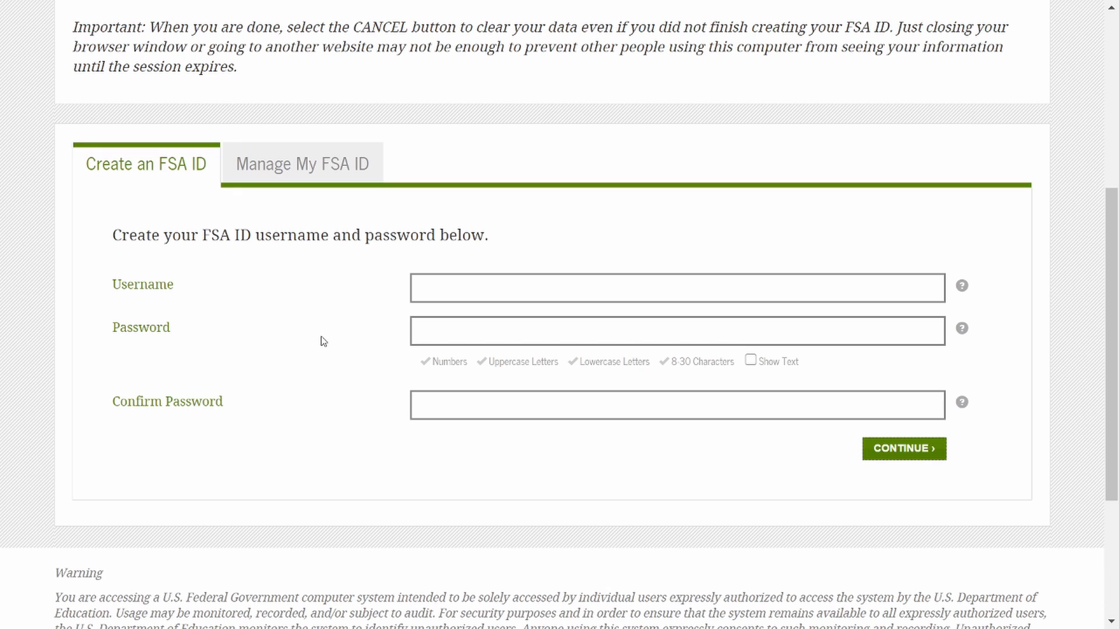
click(313, 171)
scroll(431, 315, down, 1)
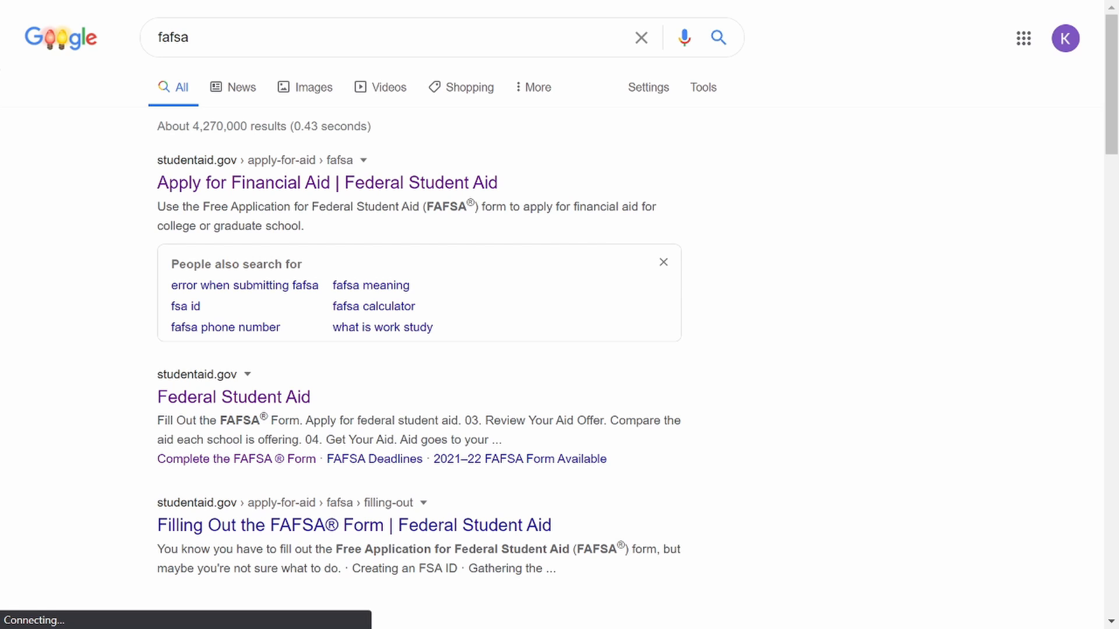
Open the Apply for Financial Aid result, log in to the FAFSA as the student, and start the 2020-2021 FAFSA.
click(464, 190)
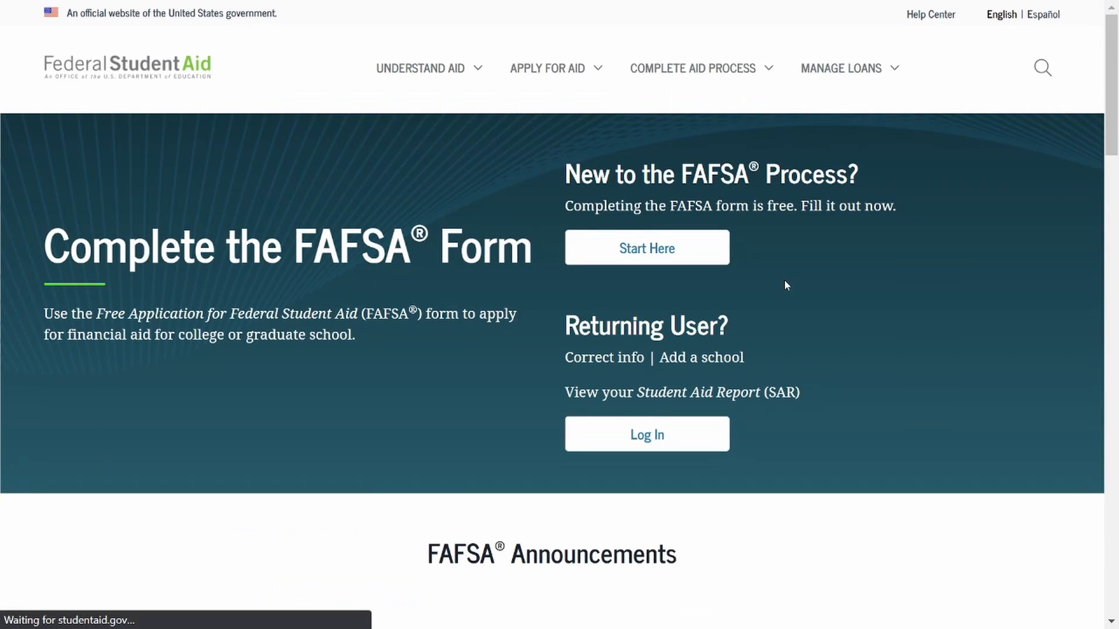
click(699, 448)
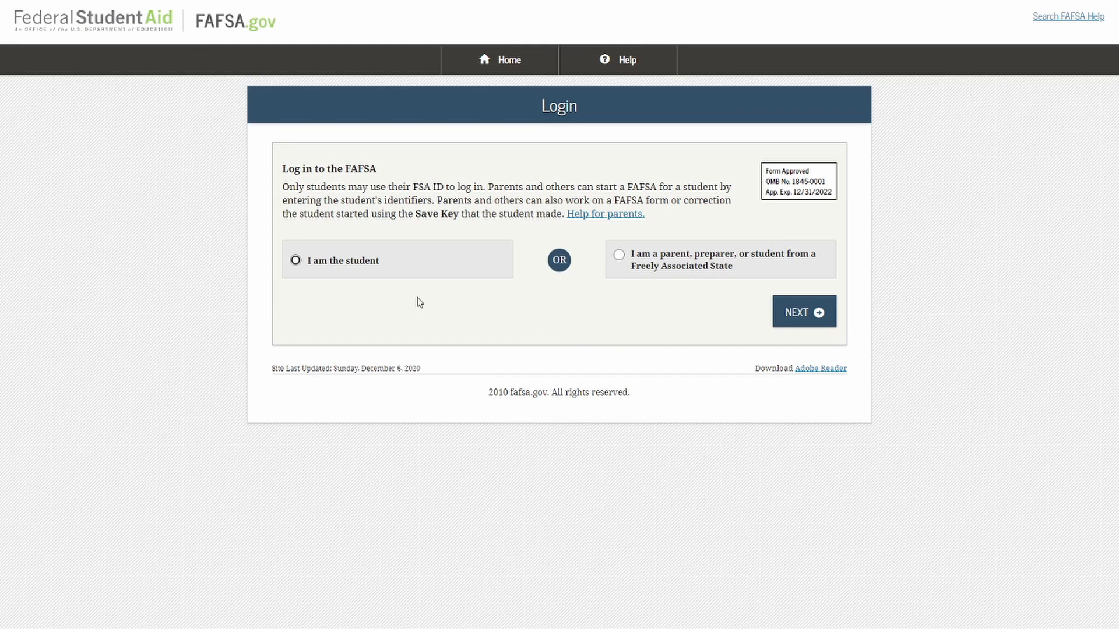
click(397, 272)
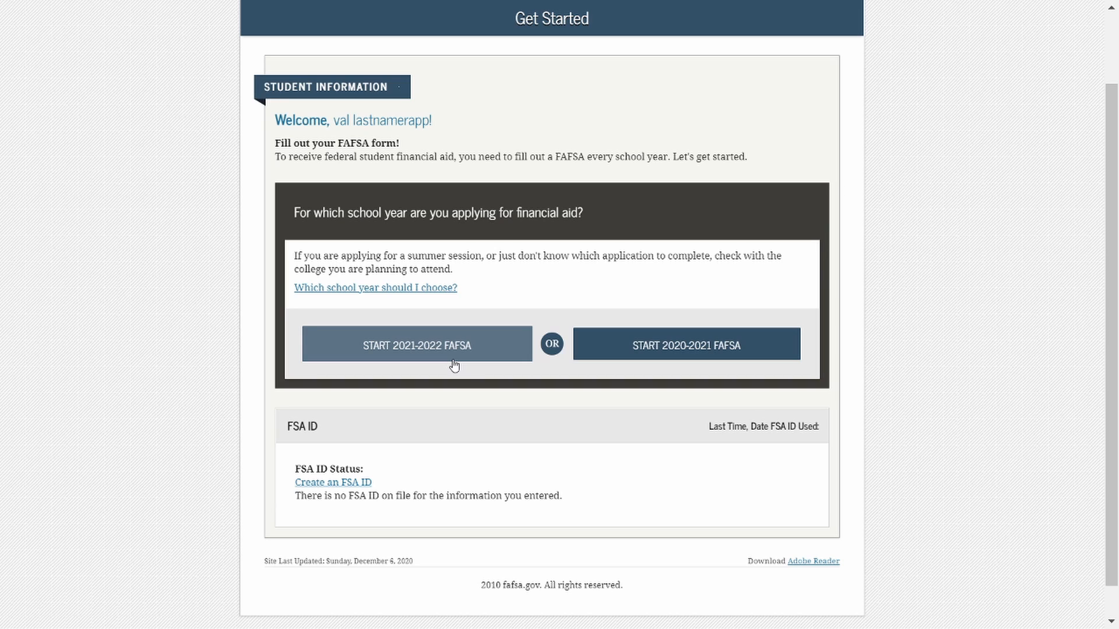
click(695, 358)
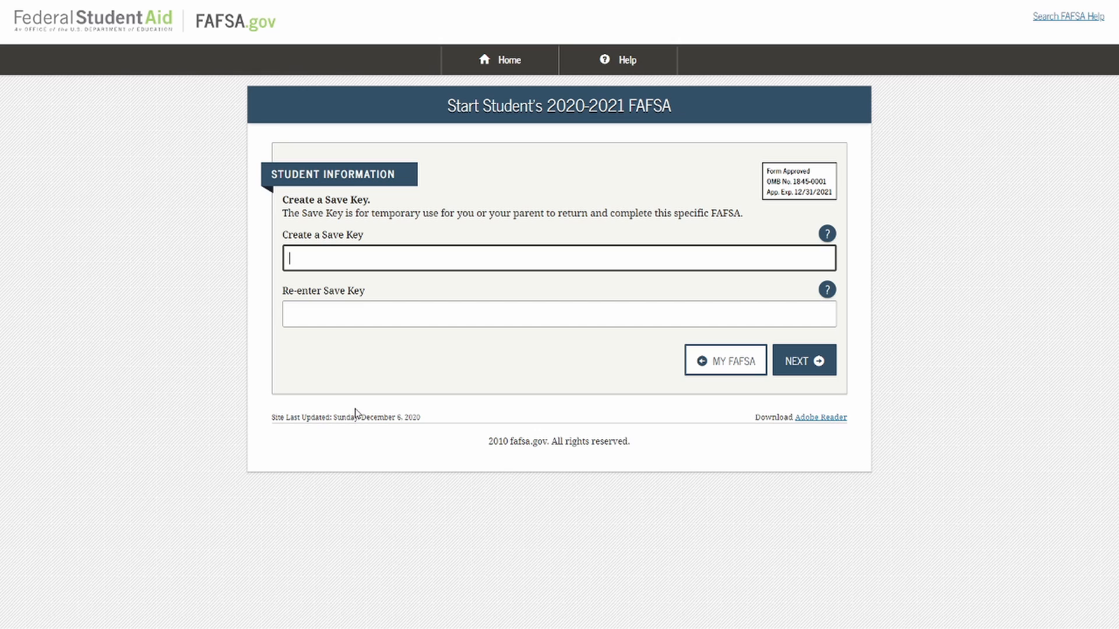
Create the FAFSA's save key by entering it in both save key fields, and continue to the introduction.
text(1234)
click(357, 318)
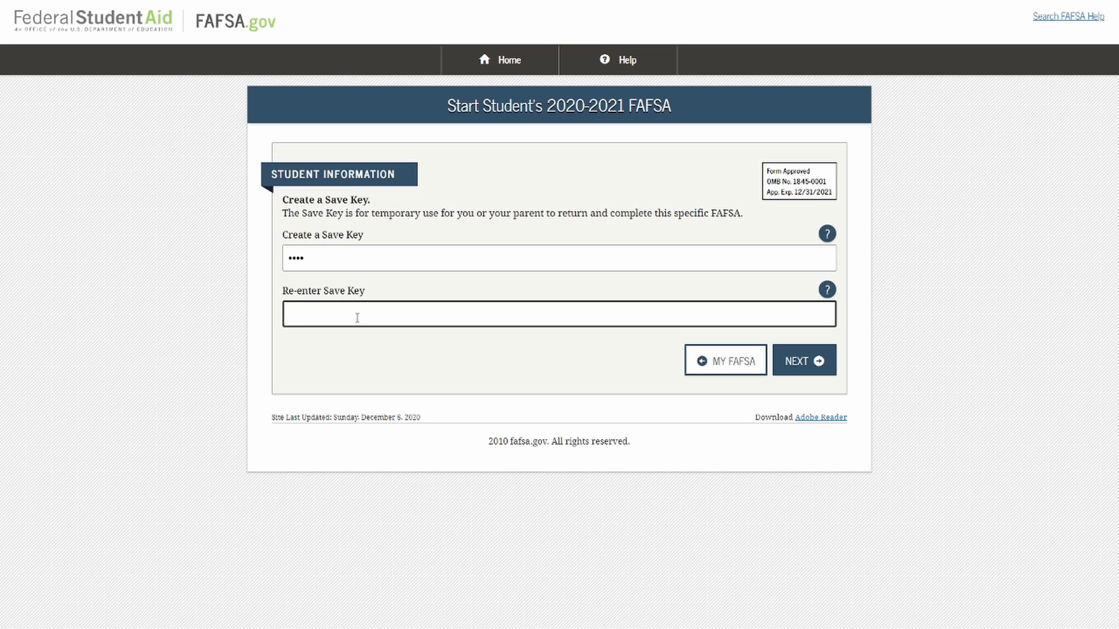
text(1234)
click(819, 361)
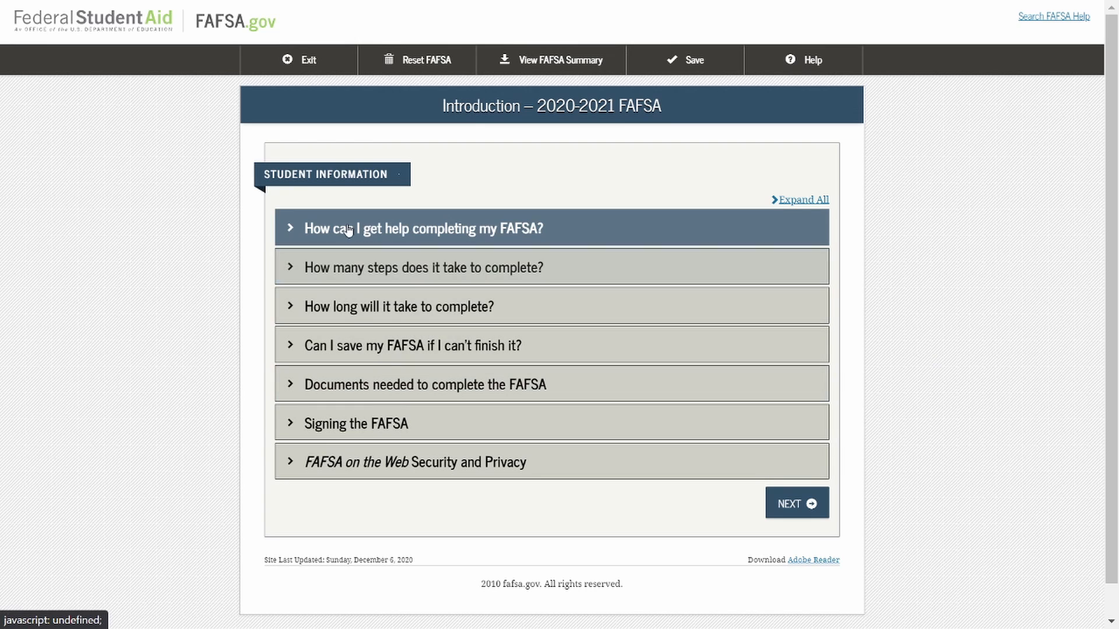
Expand and read the introduction topics on getting help, the number of steps, and the time needed to complete the FAFSA.
click(291, 231)
click(291, 319)
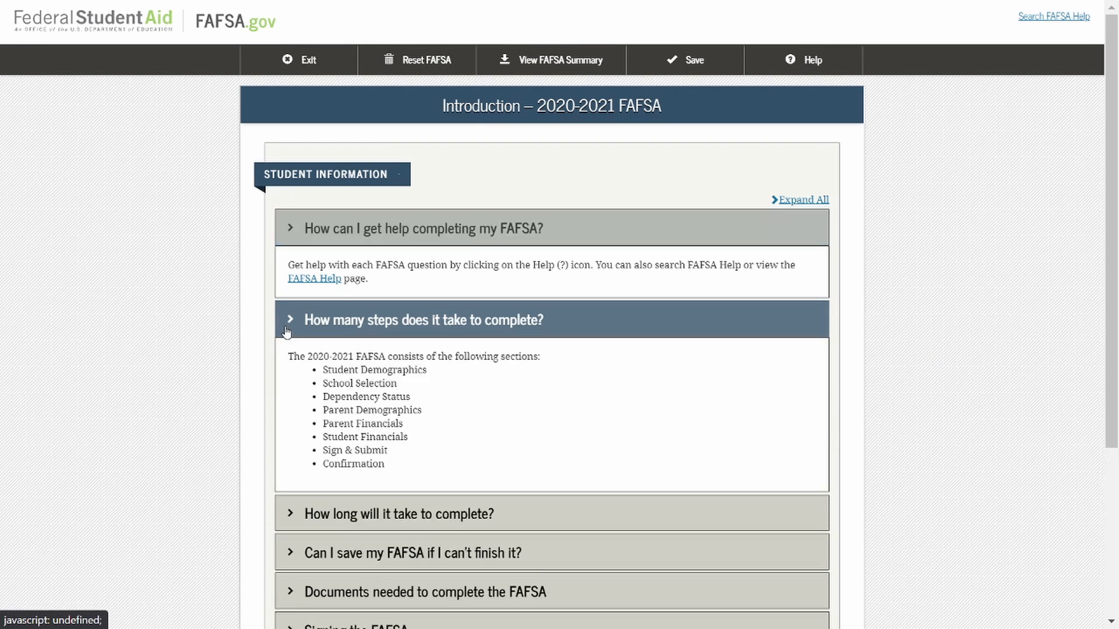
scroll(298, 444, down, 3)
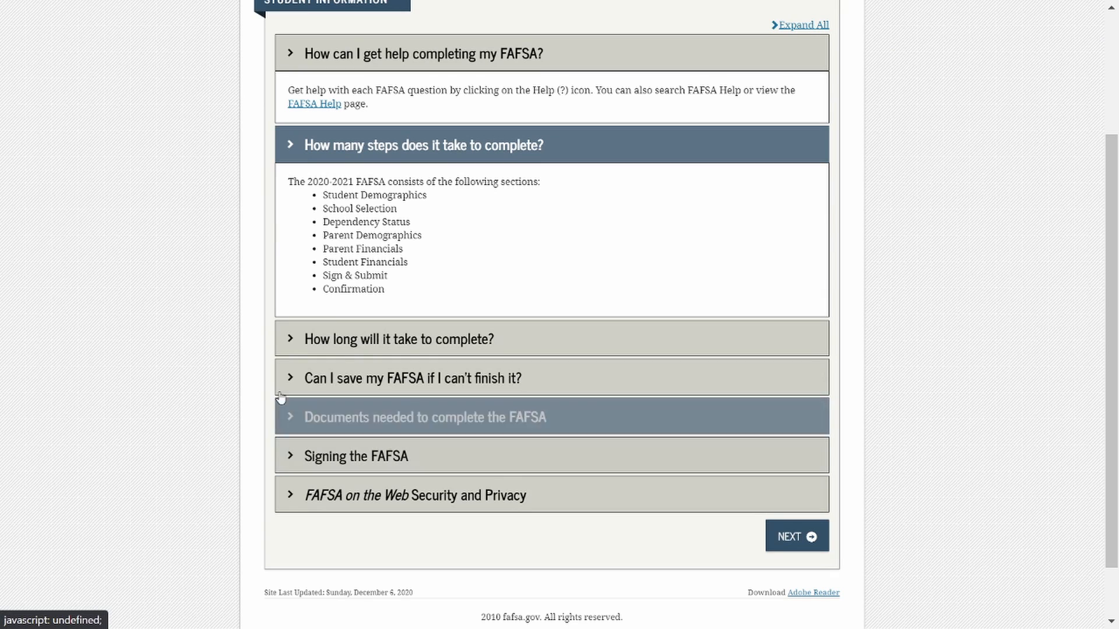
click(292, 340)
scroll(291, 349, down, 2)
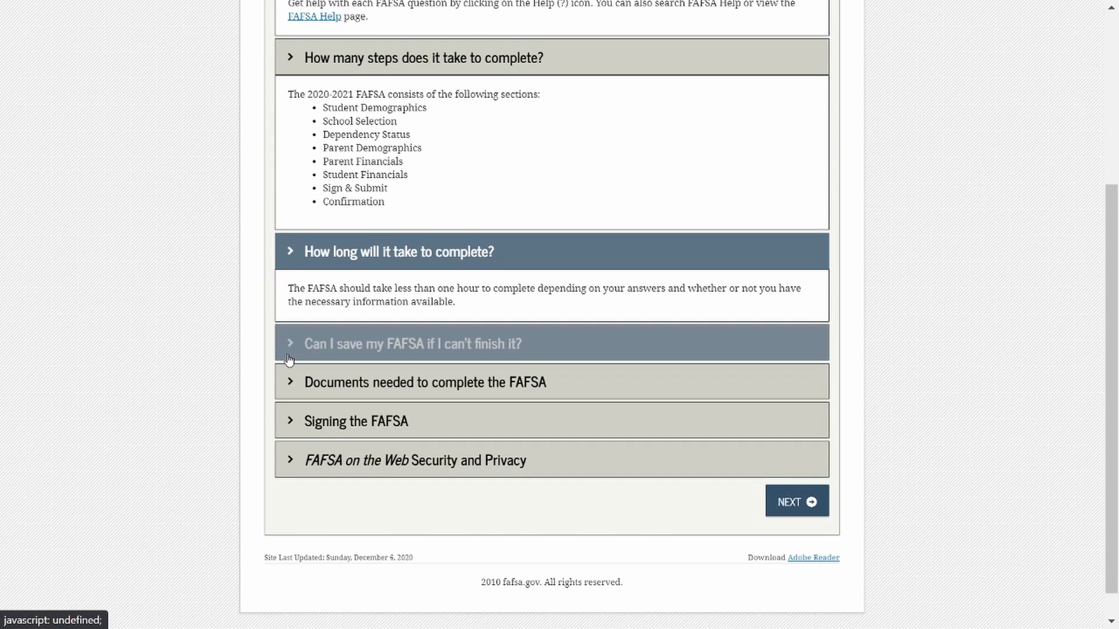
Continue from the introduction through the student's prefilled personal information, e-mail and phone, and mailing address pages, accepting the existing entries.
click(781, 510)
scroll(884, 410, up, 1)
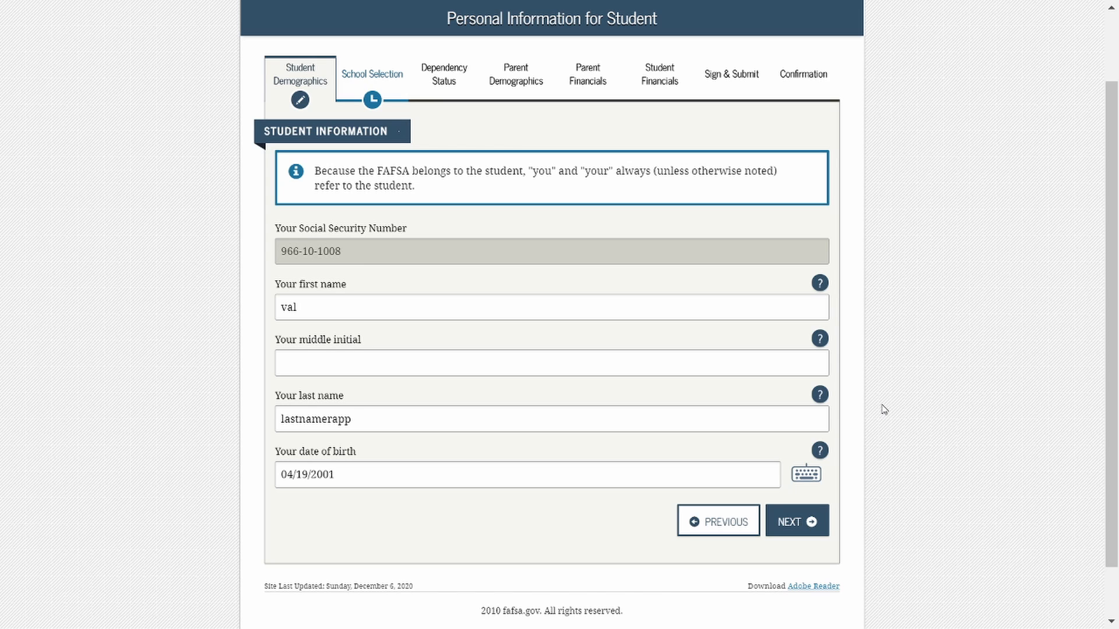
click(810, 530)
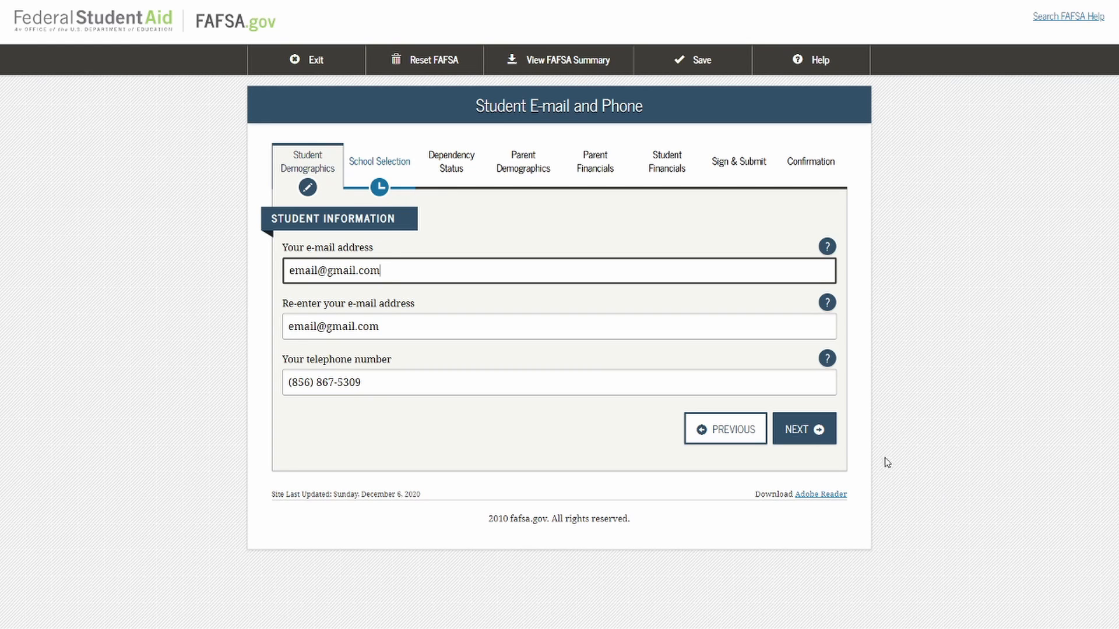
click(824, 434)
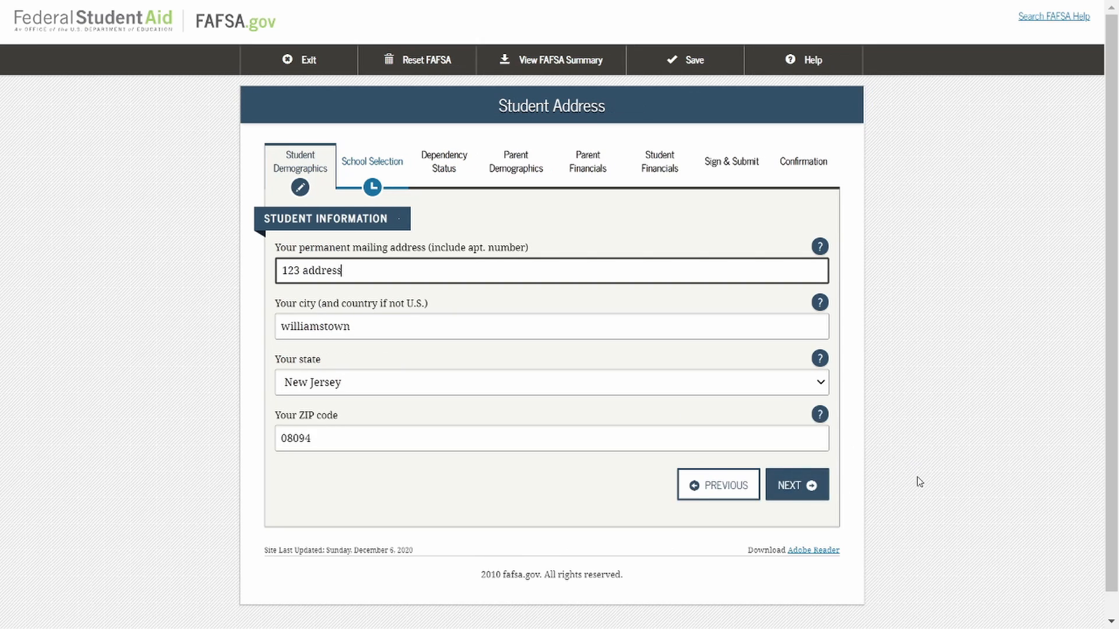
click(814, 495)
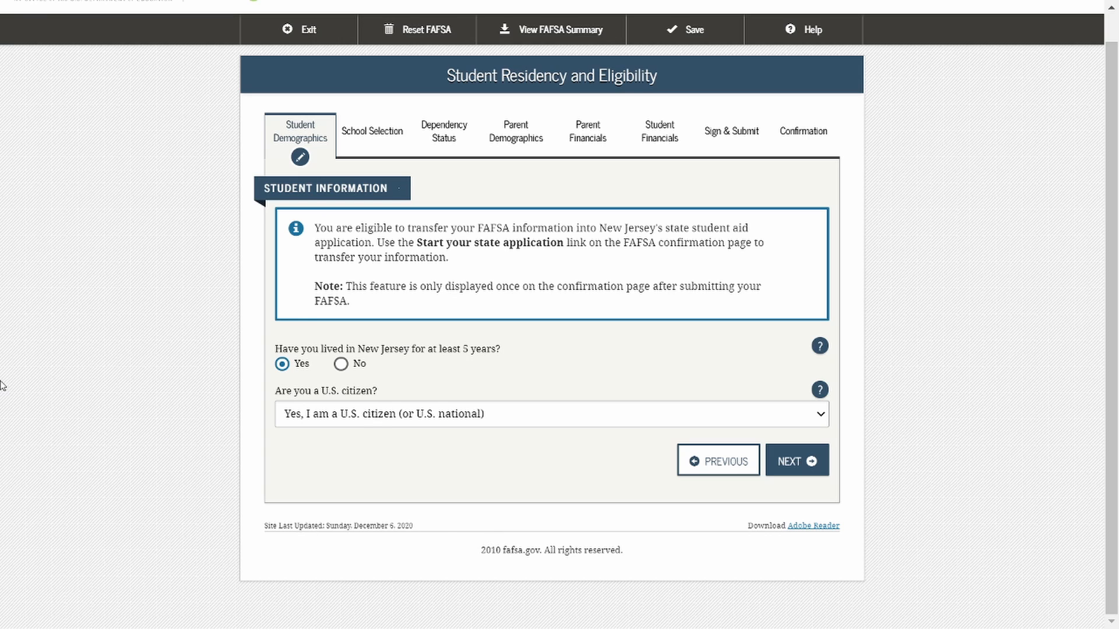
Review the answer choices for the U.S. citizenship question and read its help article on citizens, eligible noncitizens, and neither category.
click(820, 415)
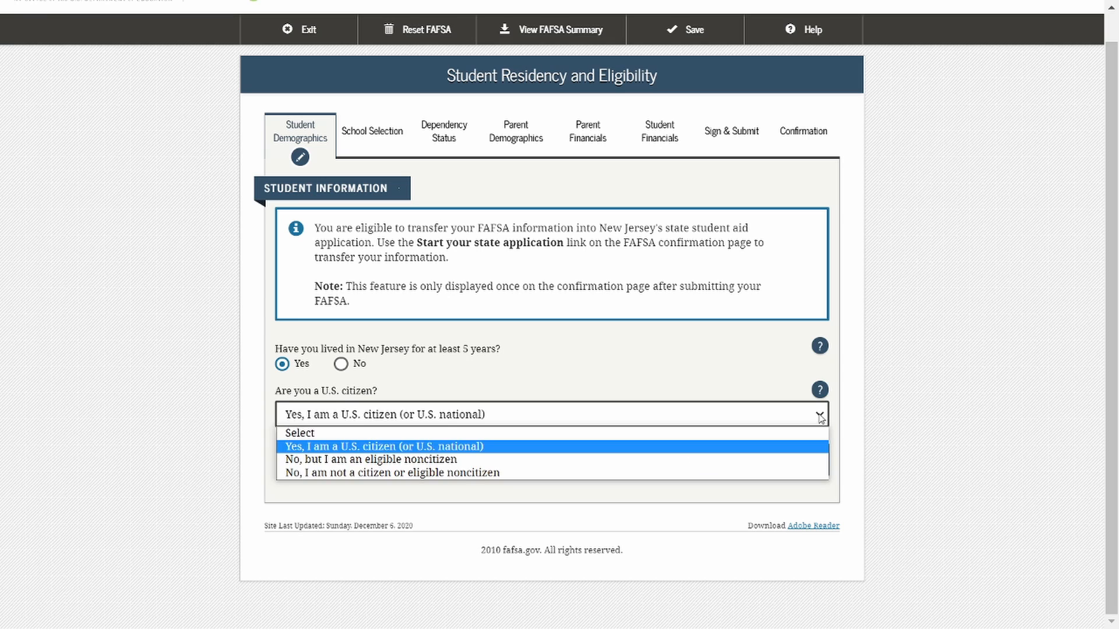
click(820, 416)
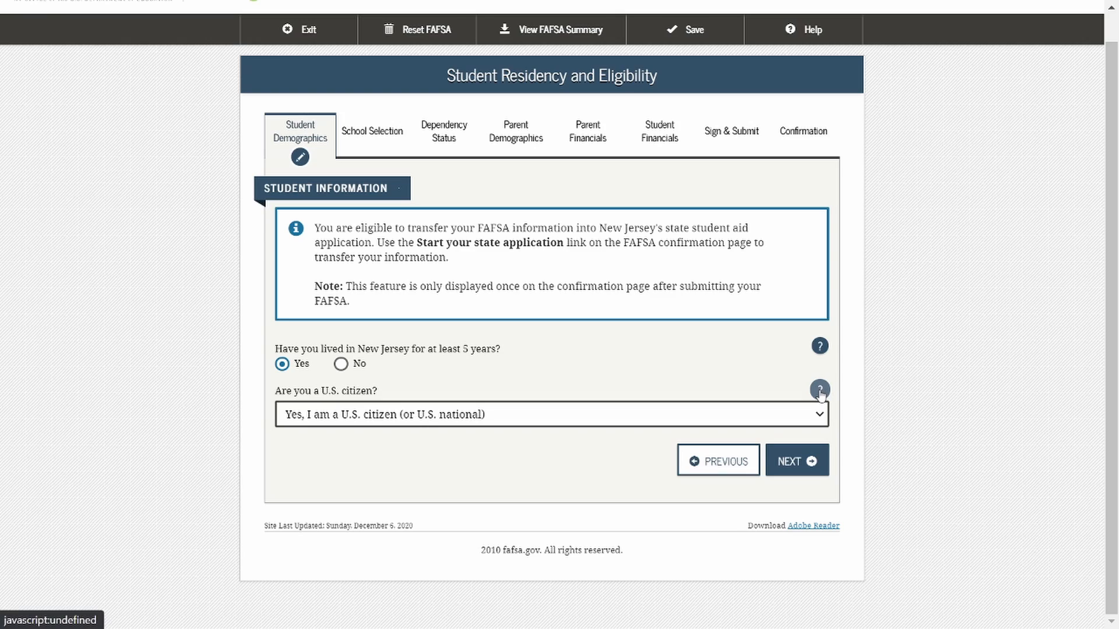
click(820, 391)
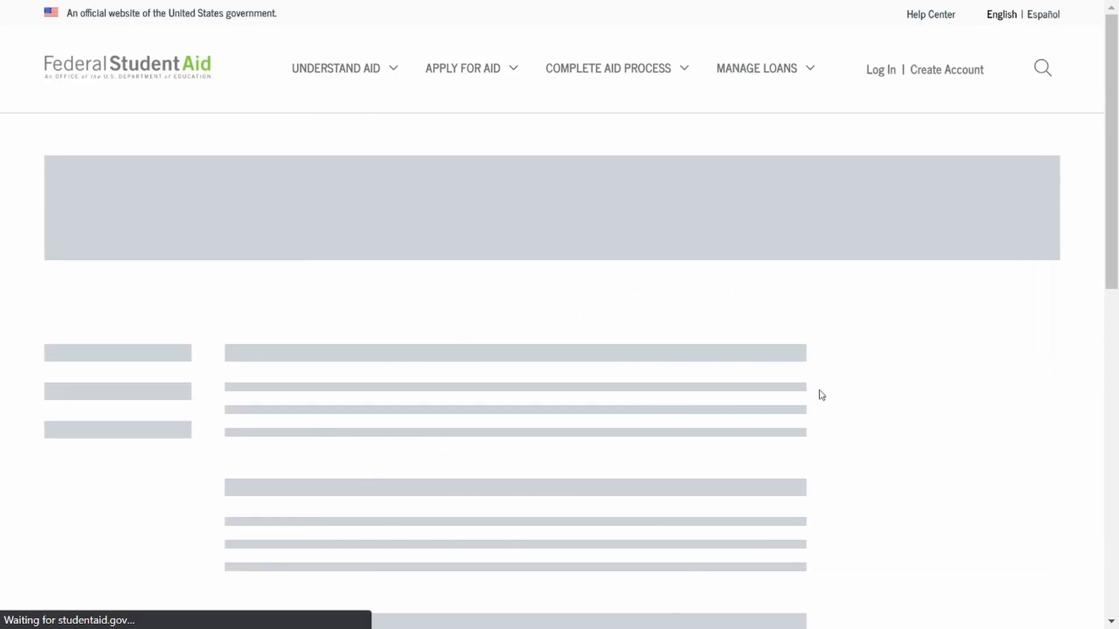
scroll(822, 396, down, 5)
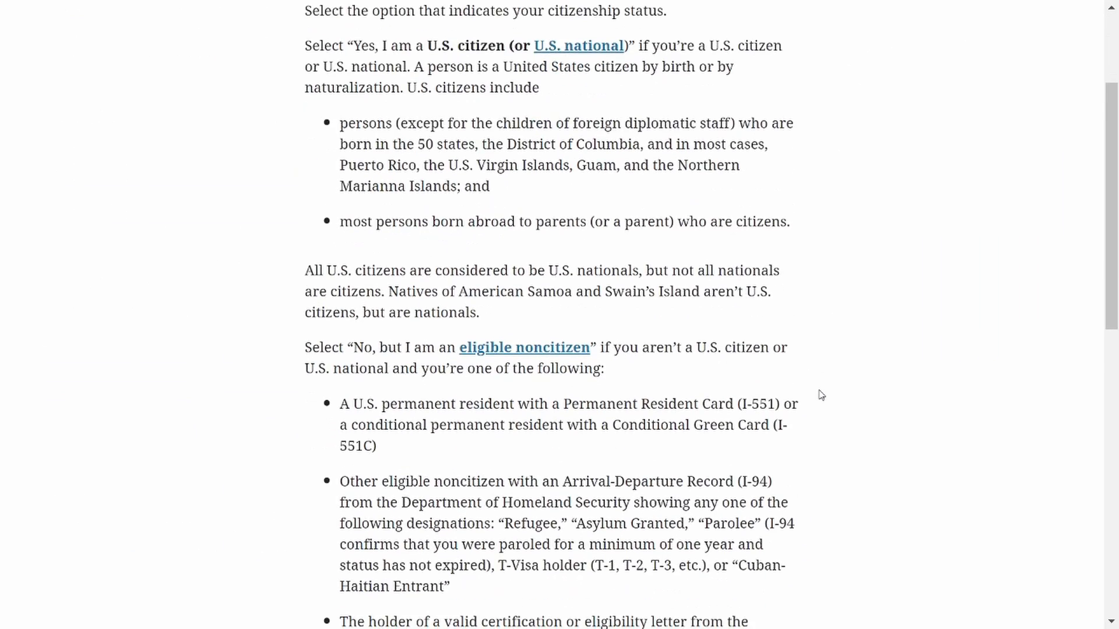
scroll(822, 396, down, 3)
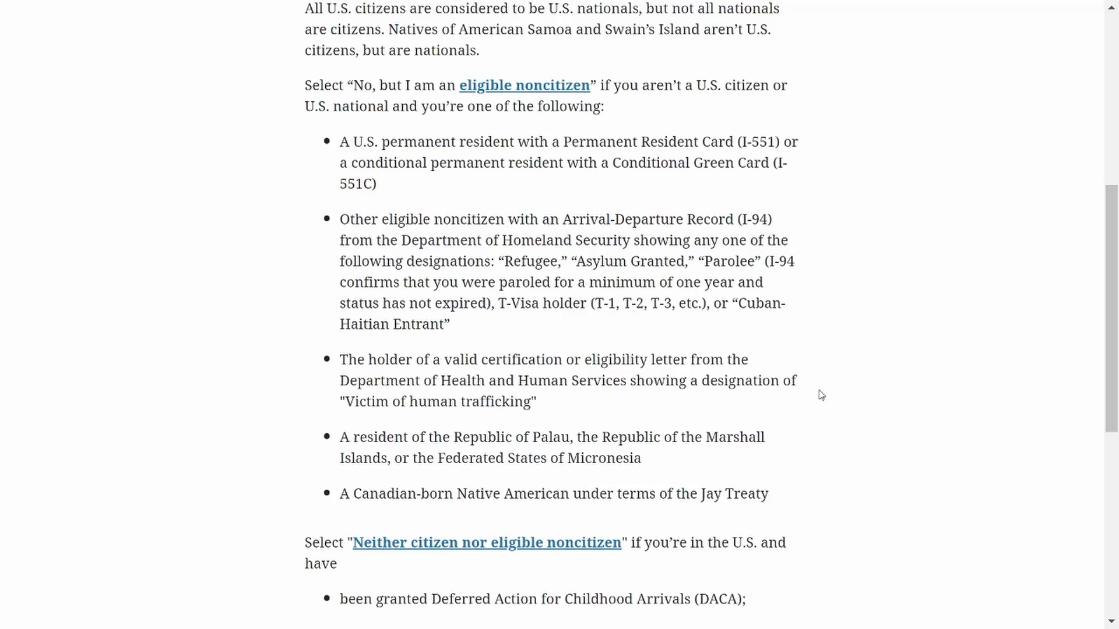
scroll(822, 396, down, 8)
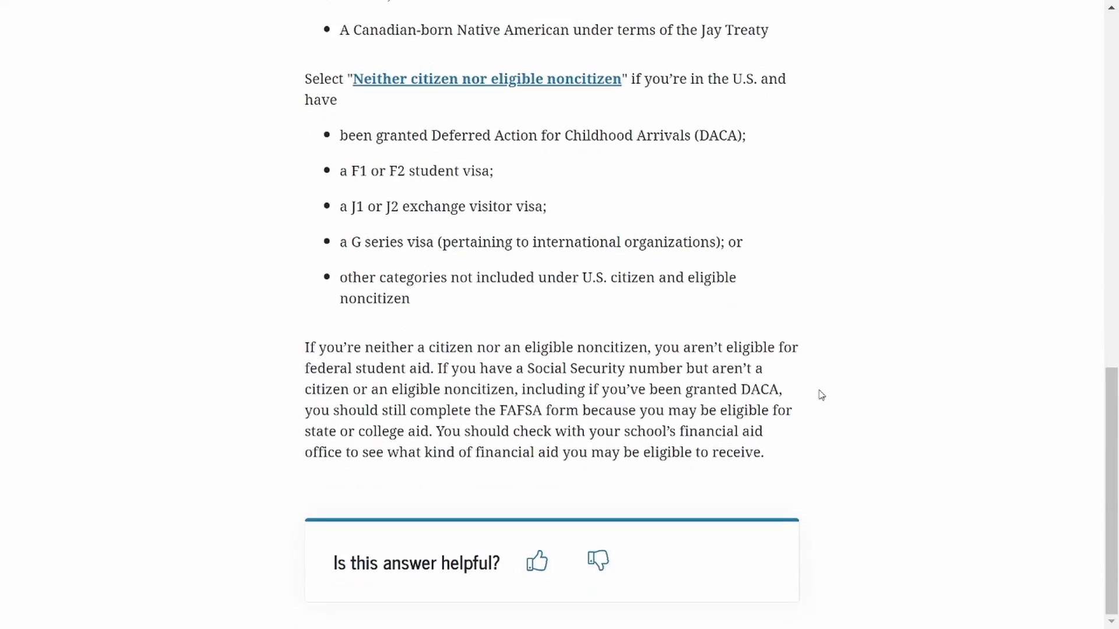
scroll(821, 396, up, 15)
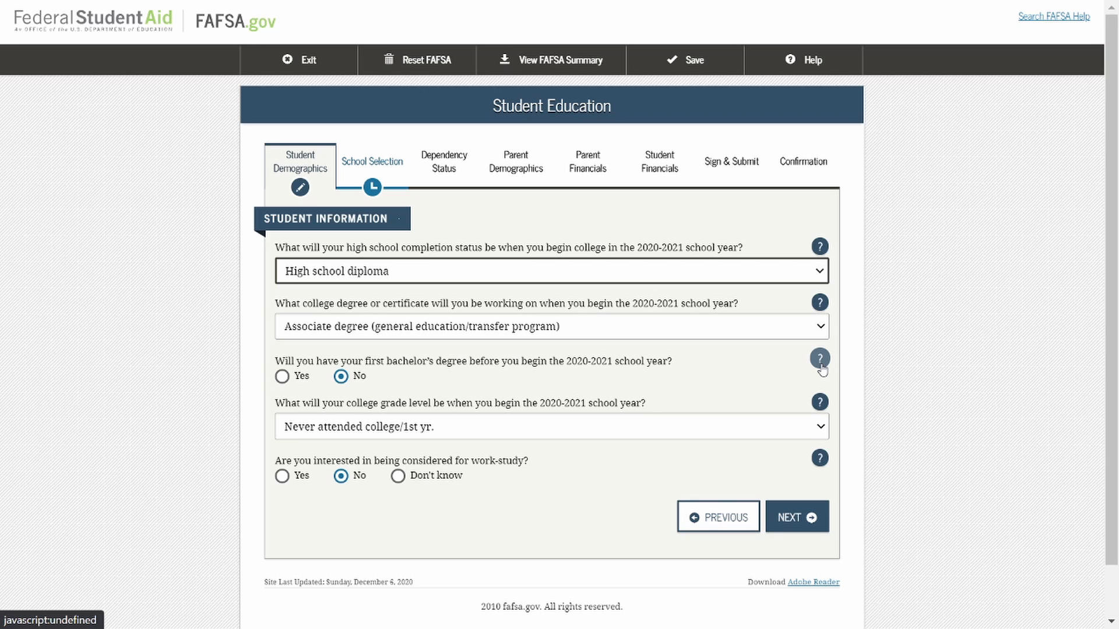
Review the available choices for the college degree or certificate and the college grade level on the Student Education page.
click(820, 330)
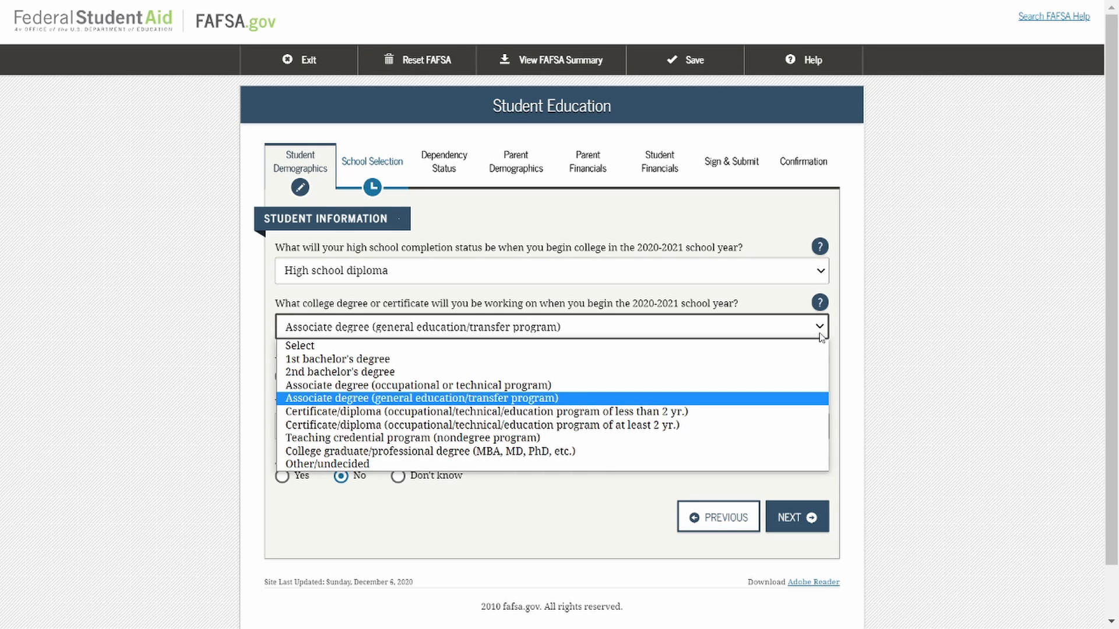
click(820, 336)
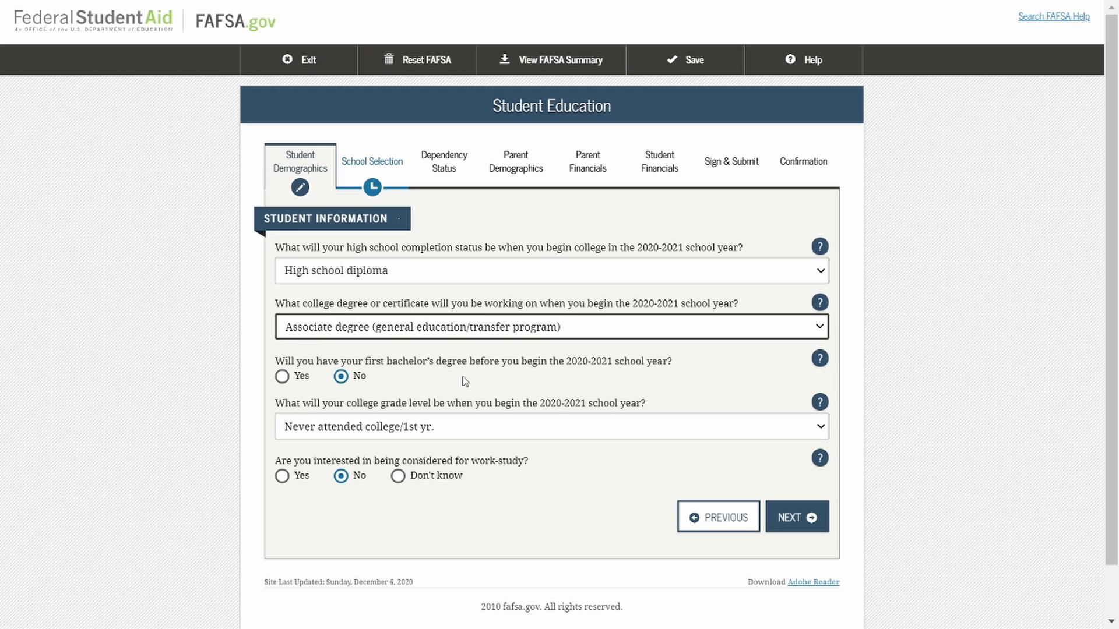
click(498, 434)
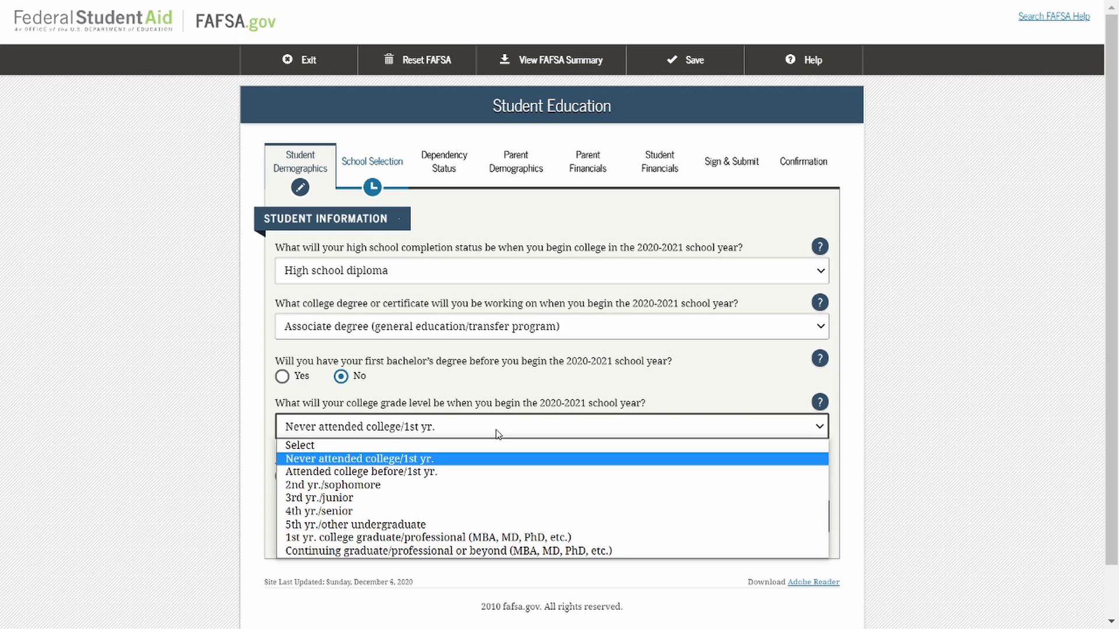
click(498, 434)
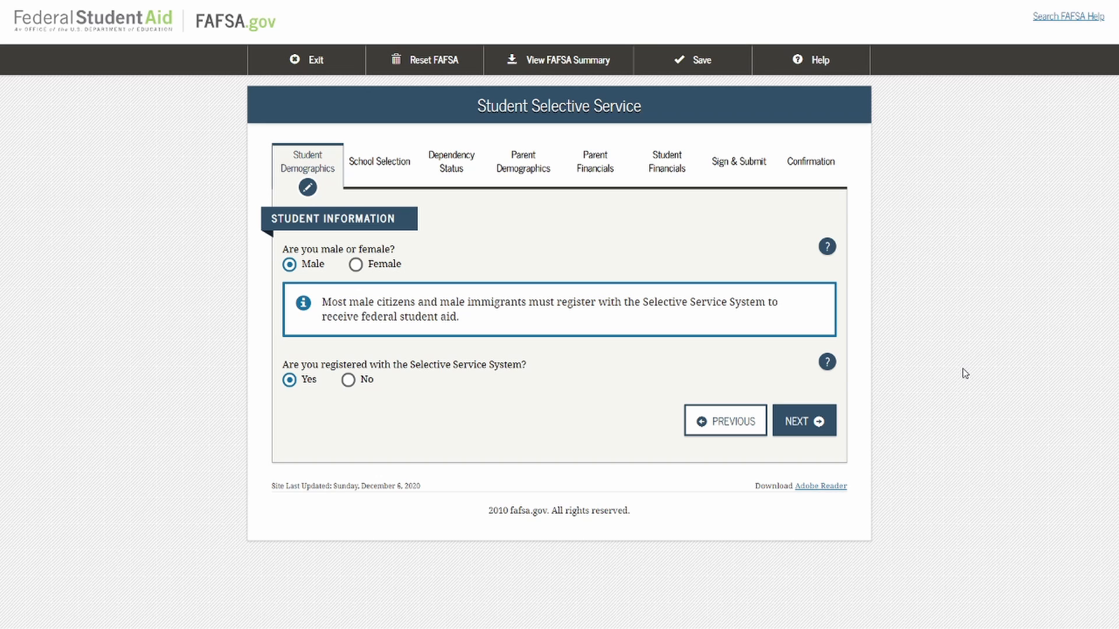
Answer No to being registered with the Selective Service System, set the student's sex to Female, and continue.
click(348, 382)
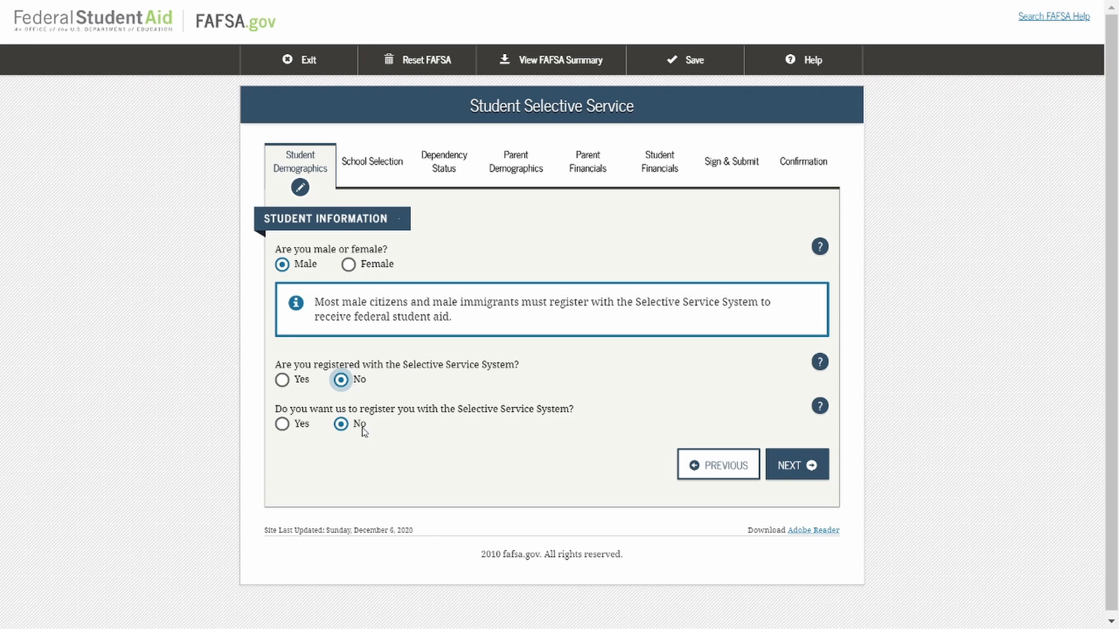
click(348, 266)
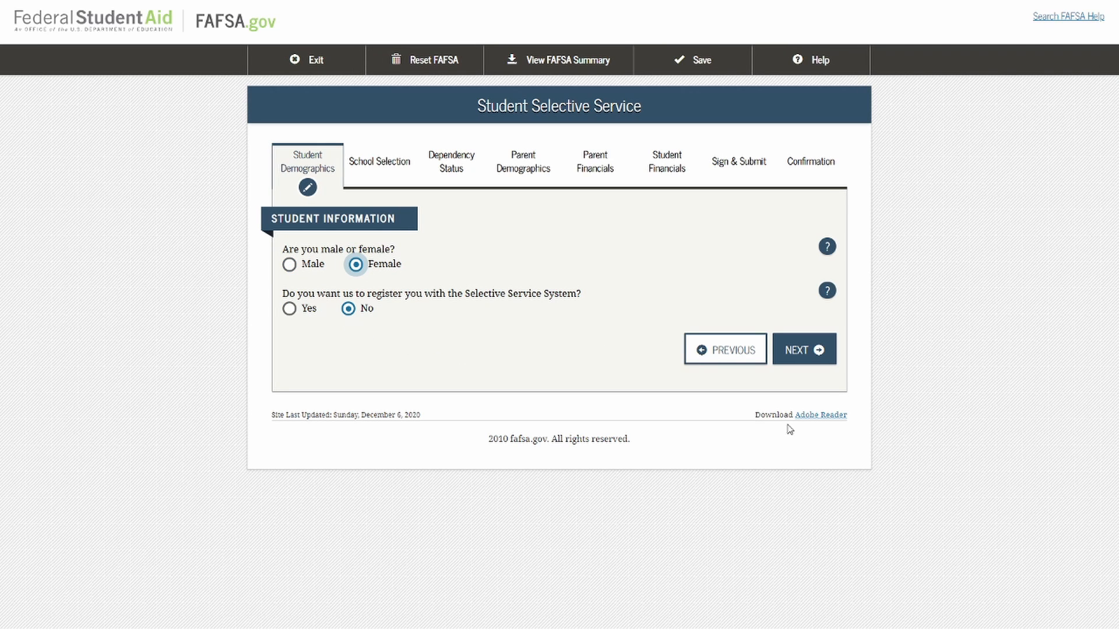
click(819, 365)
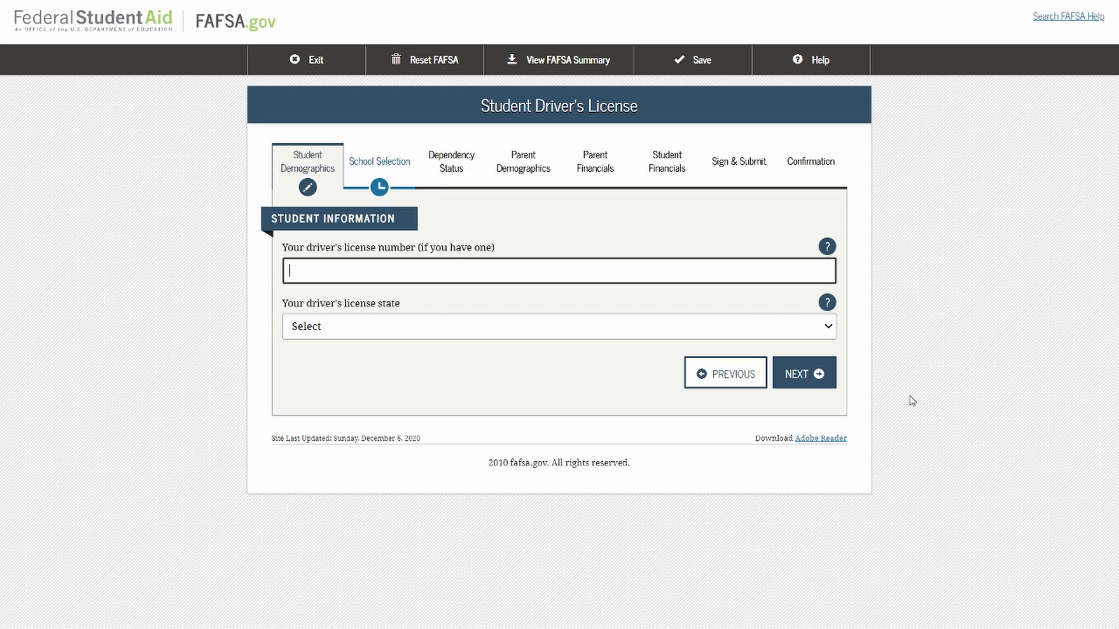
Skip the blank driver's license page, check the schooling choices for Parent 1, keep High School, and continue to school selection.
click(819, 375)
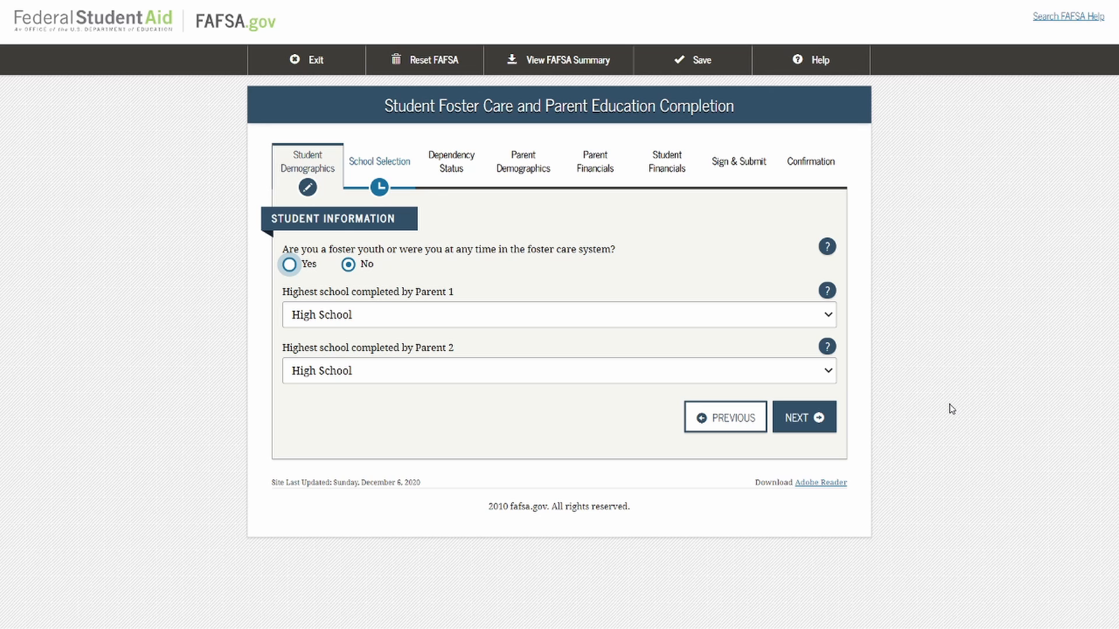
click(825, 320)
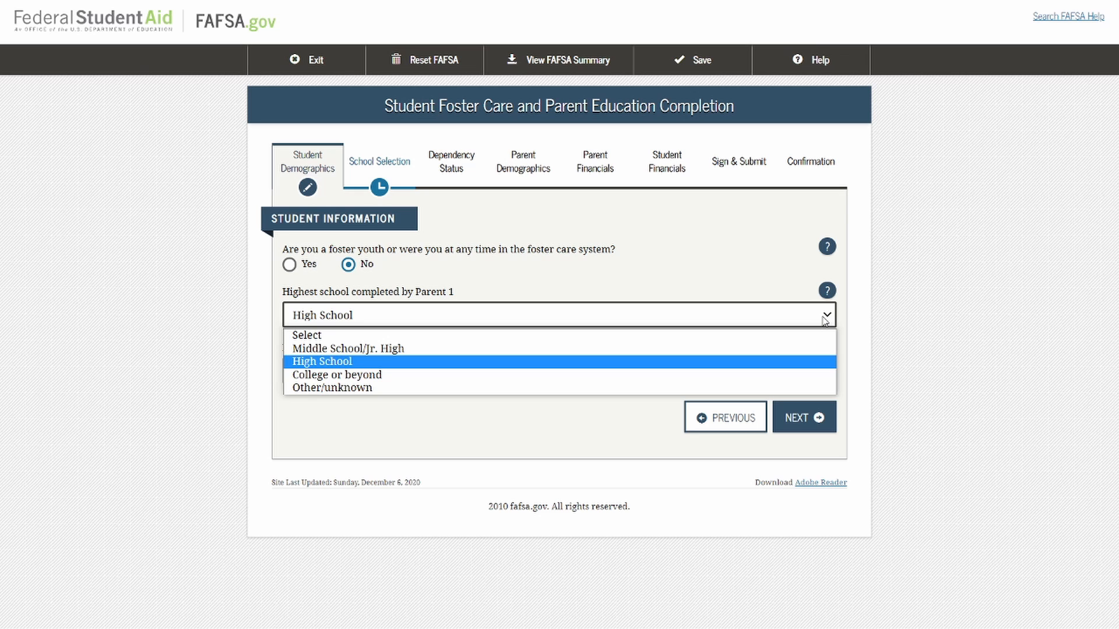
click(875, 327)
click(804, 420)
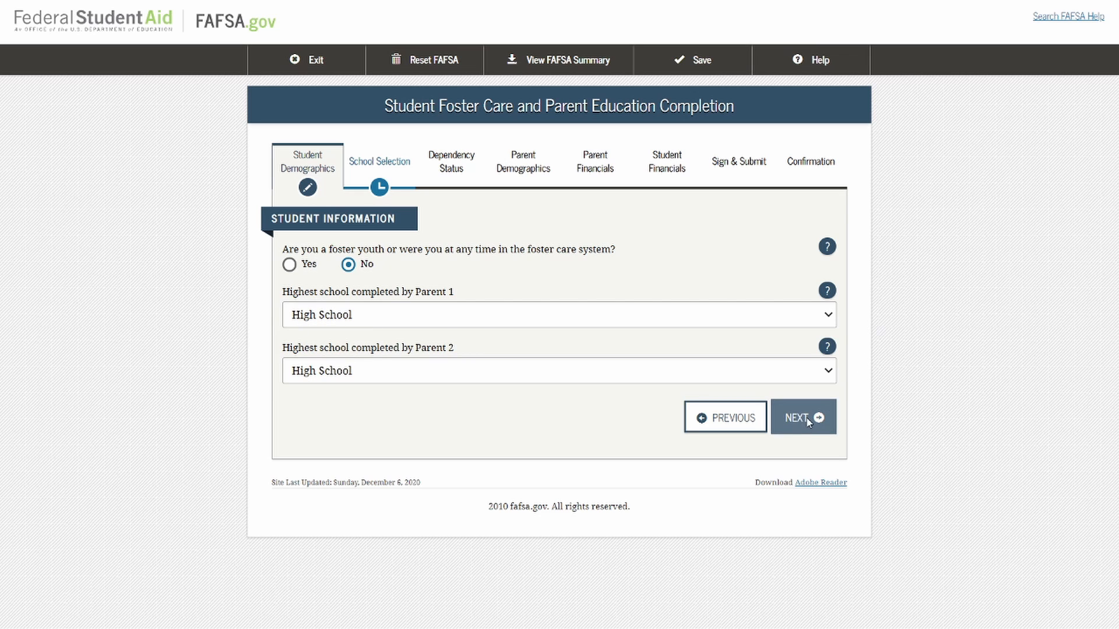
Run the high school search for williamstown highschool in williamstown, New Jersey.
scroll(917, 415, down, 2)
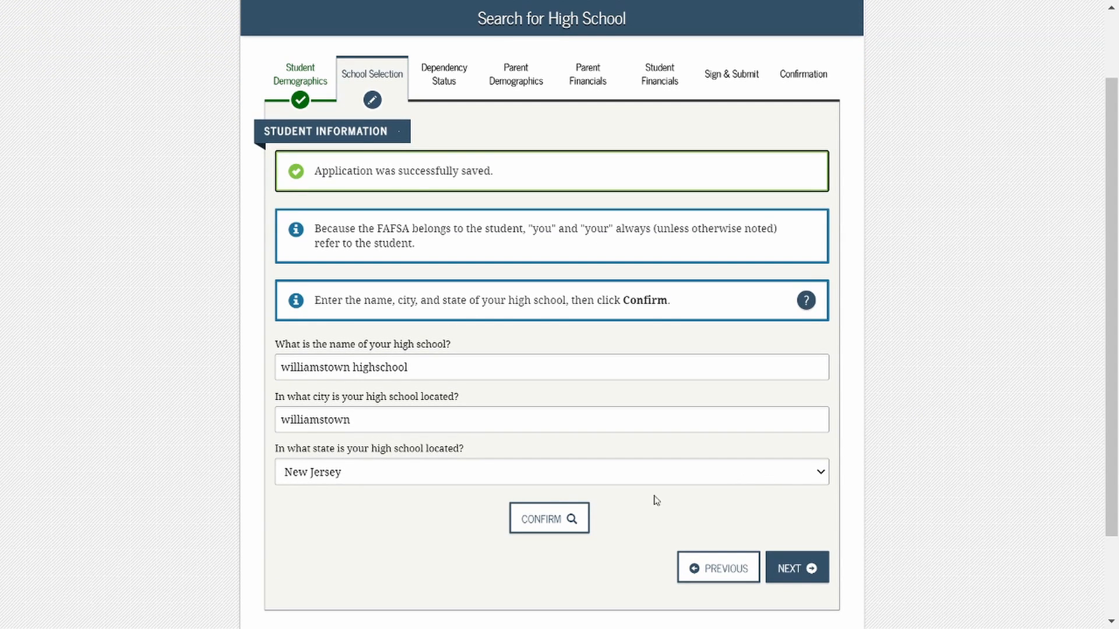
click(576, 532)
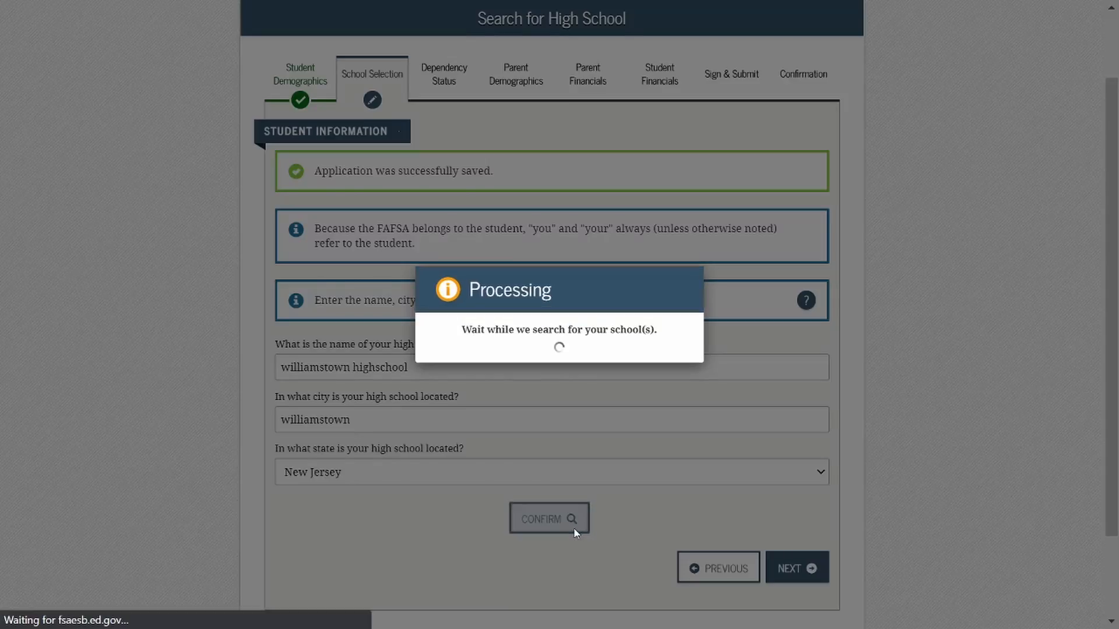
Select the Willliamstown High School entry from the high school search results and continue to the college search.
scroll(632, 482, down, 2)
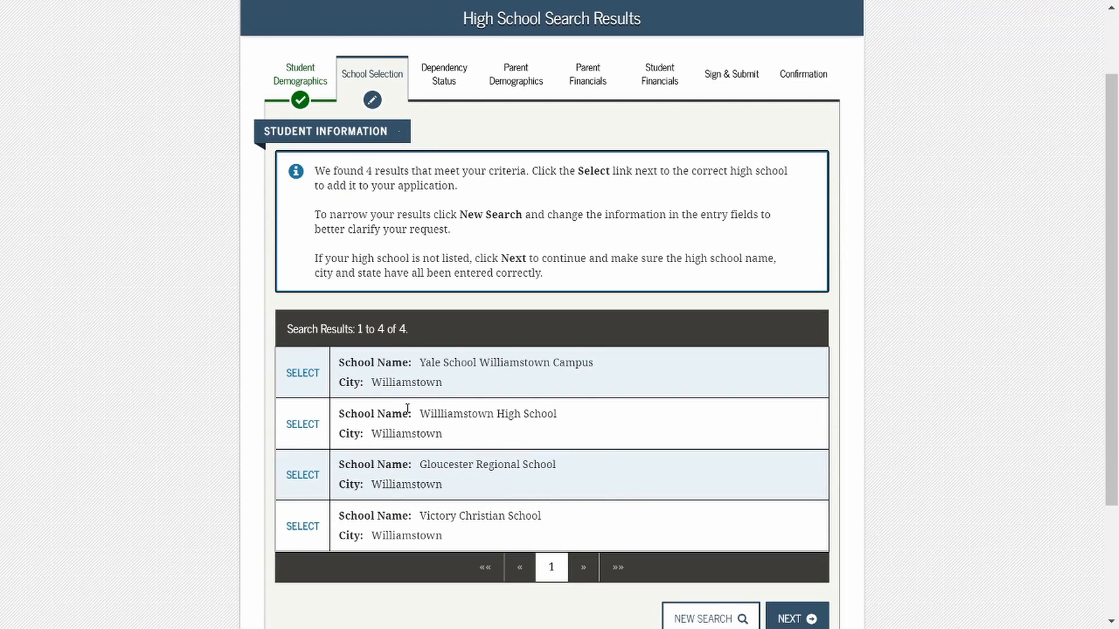
click(321, 437)
scroll(641, 466, down, 1)
scroll(697, 478, down, 1)
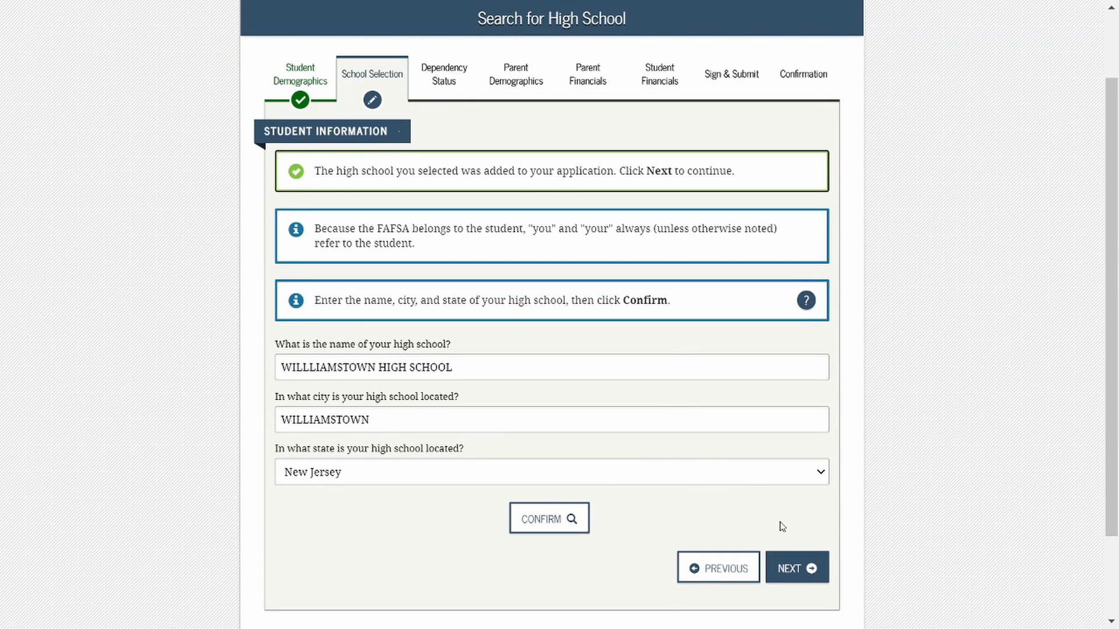
click(807, 568)
Search for the college by Federal School Code 006901 and select Rowan College Of South Jersey.
scroll(822, 438, down, 4)
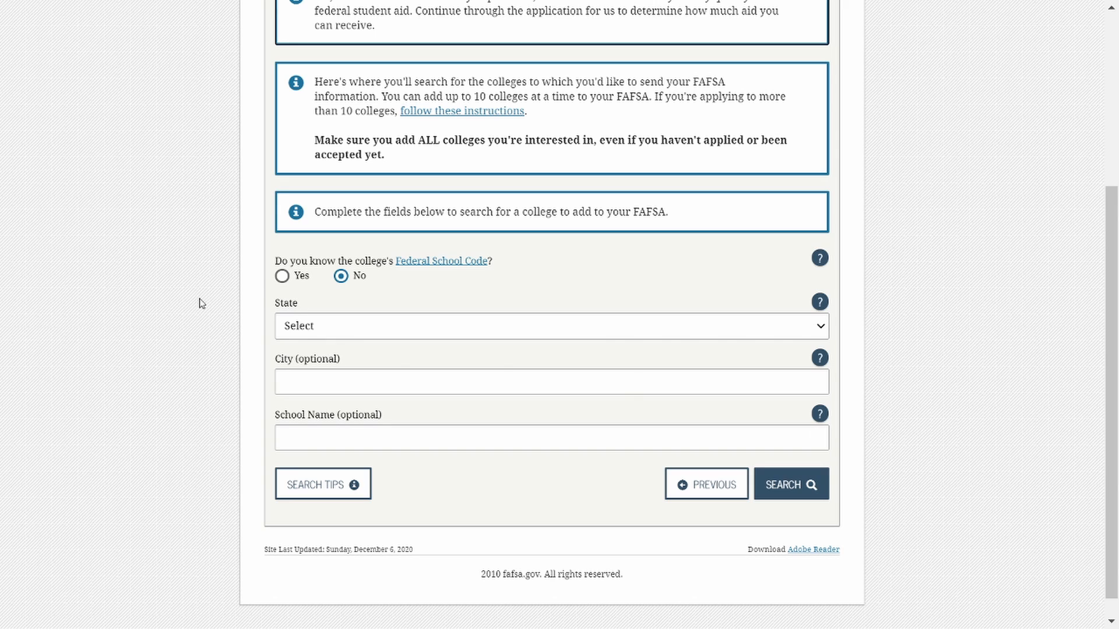
click(282, 277)
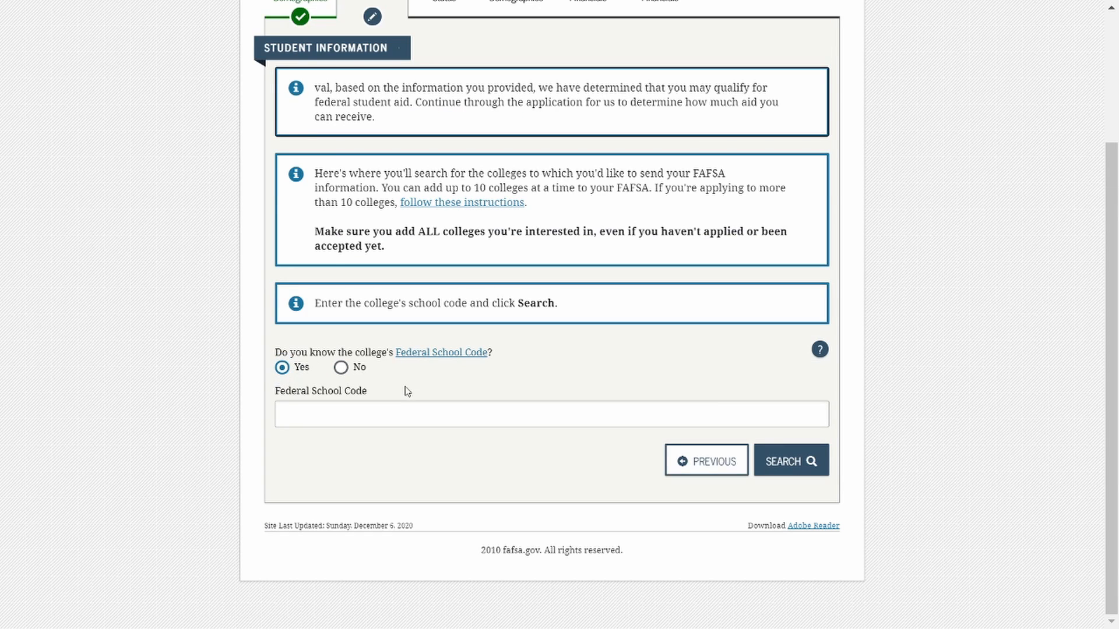
click(410, 406)
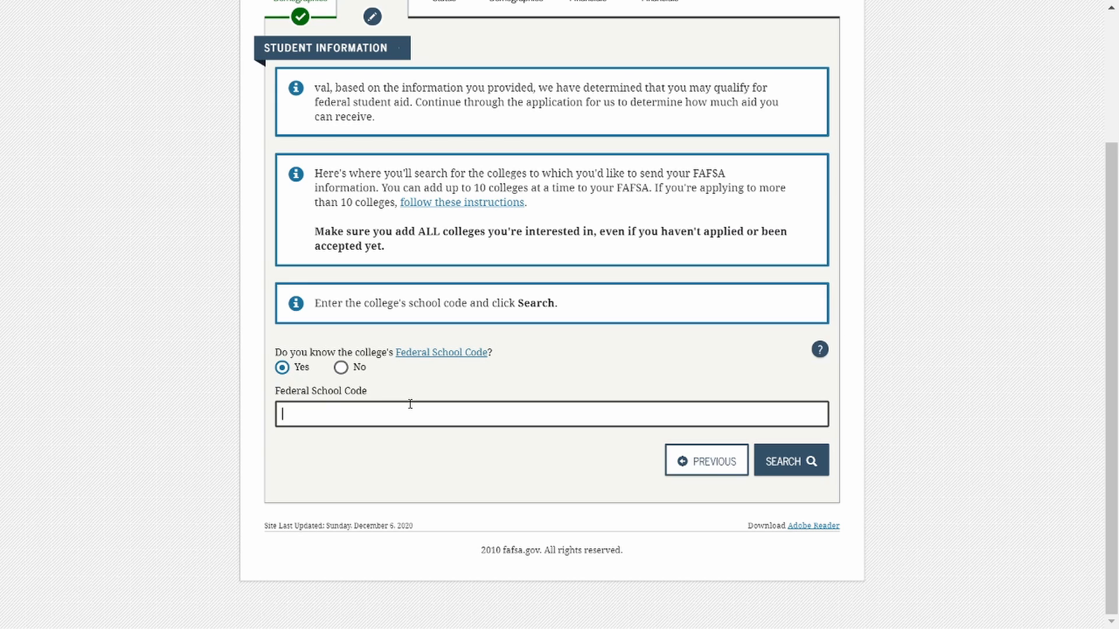
text(006901)
click(810, 464)
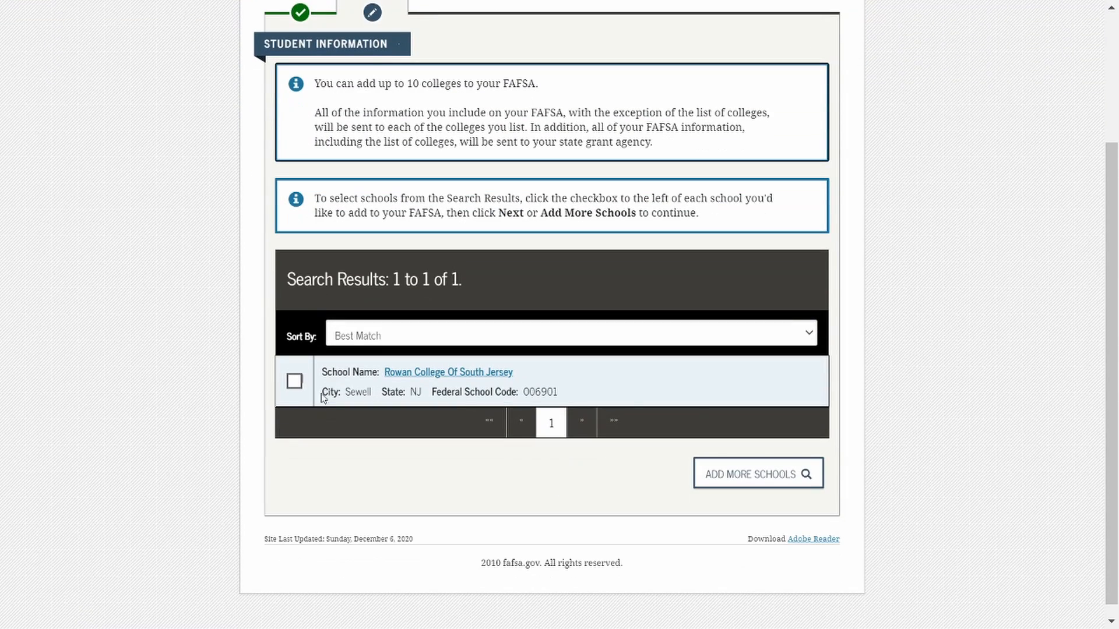
click(295, 388)
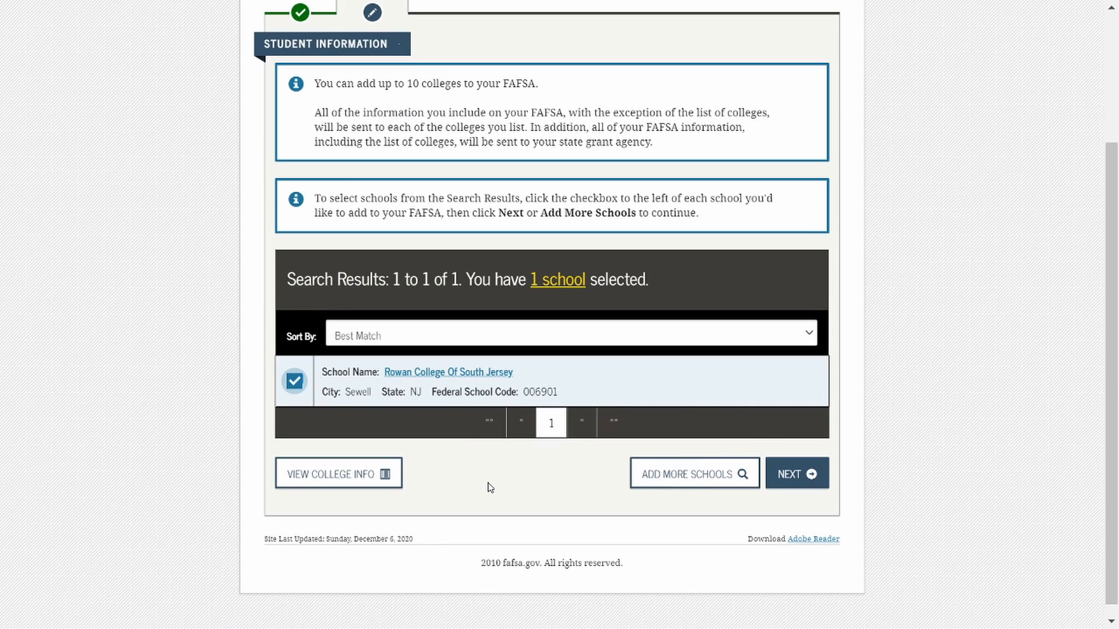
Add a second college by searching New Jersey for Rowan University, select it, and continue to the housing plans.
click(671, 483)
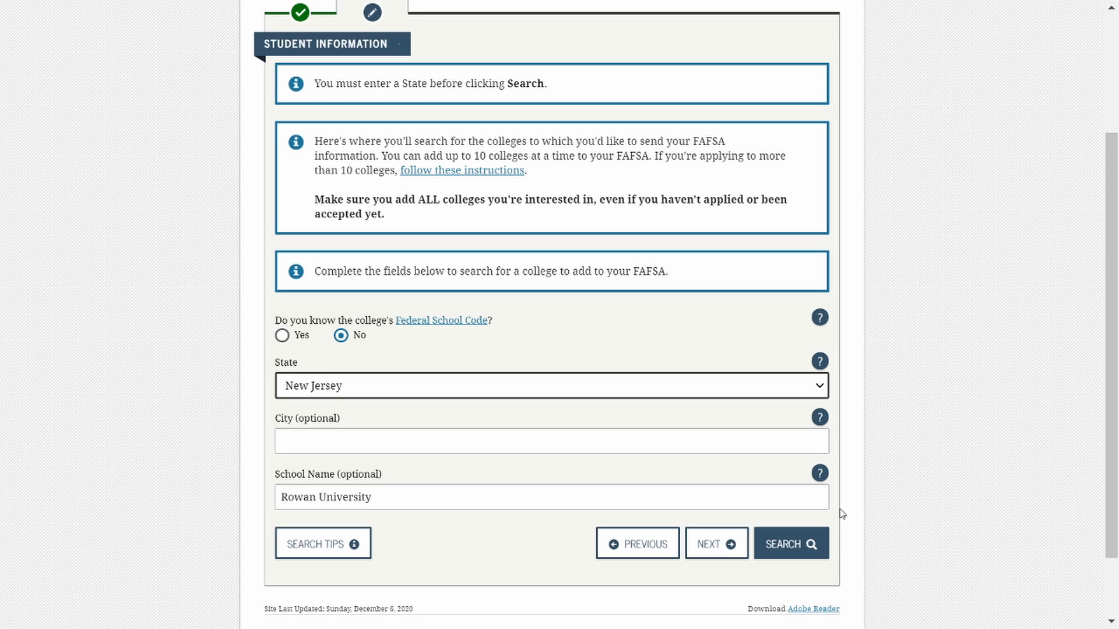
click(788, 548)
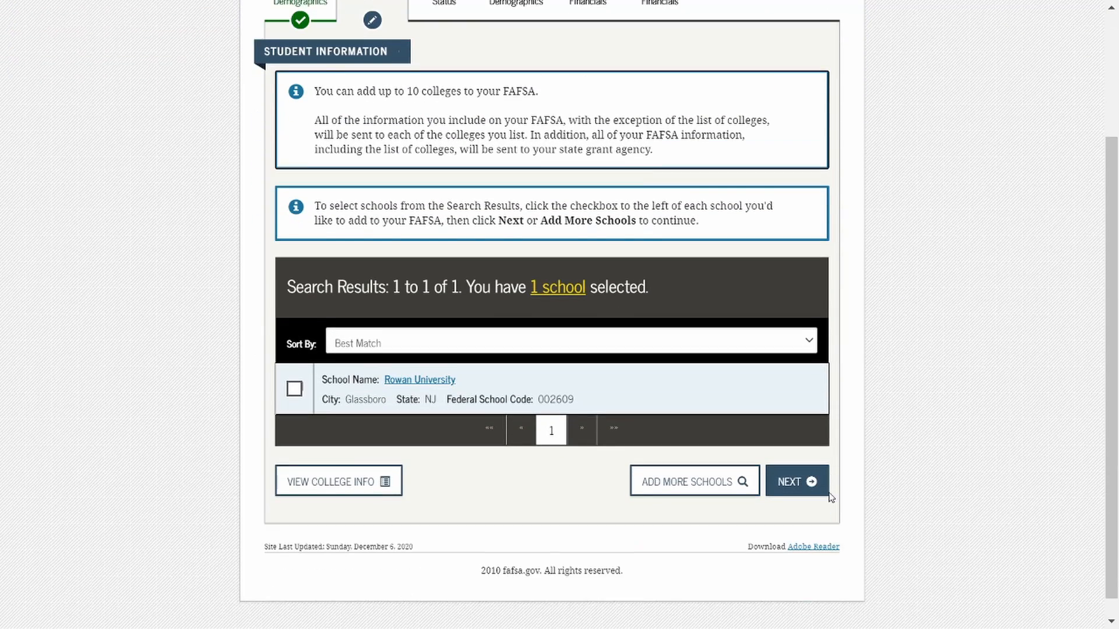
click(294, 381)
click(702, 477)
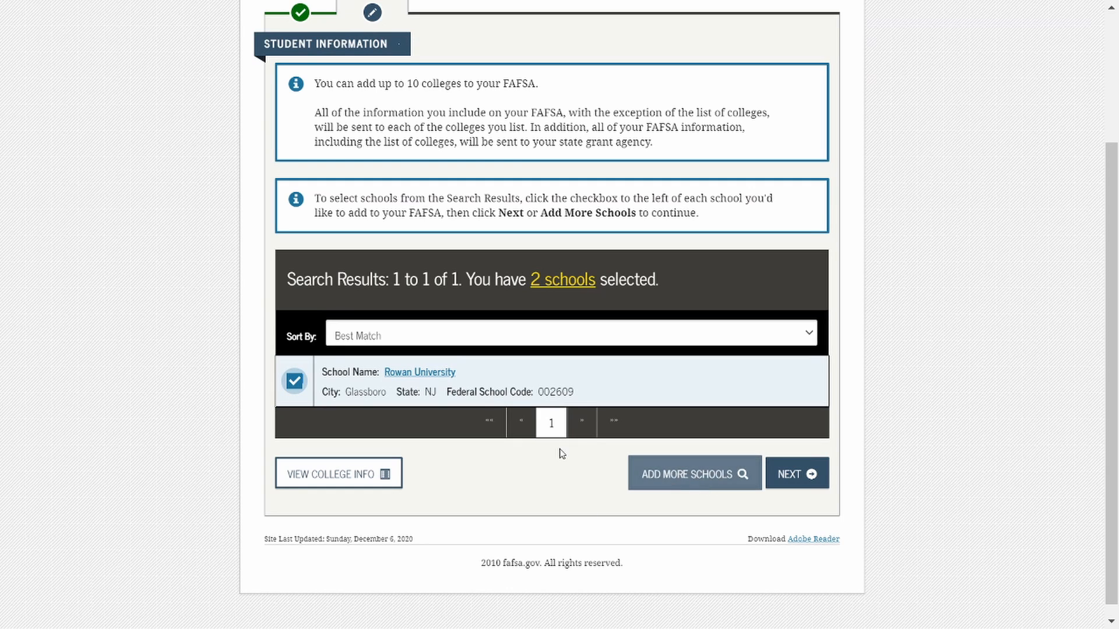
click(802, 476)
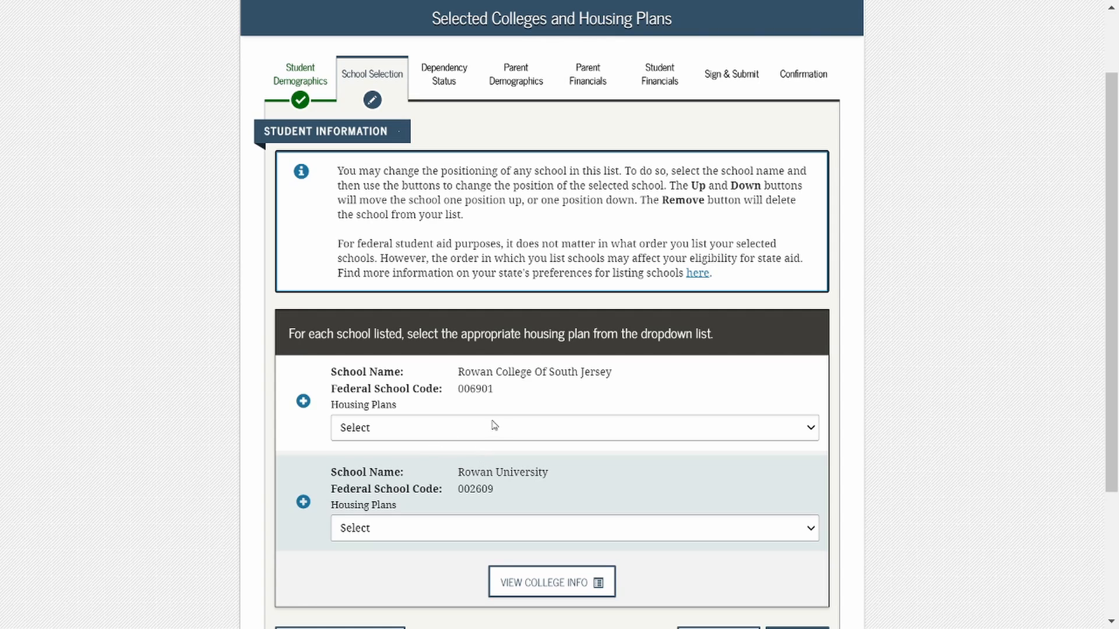
Set the housing plan to With Parent for Rowan College Of South Jersey and On Campus for Rowan University, and continue.
click(590, 433)
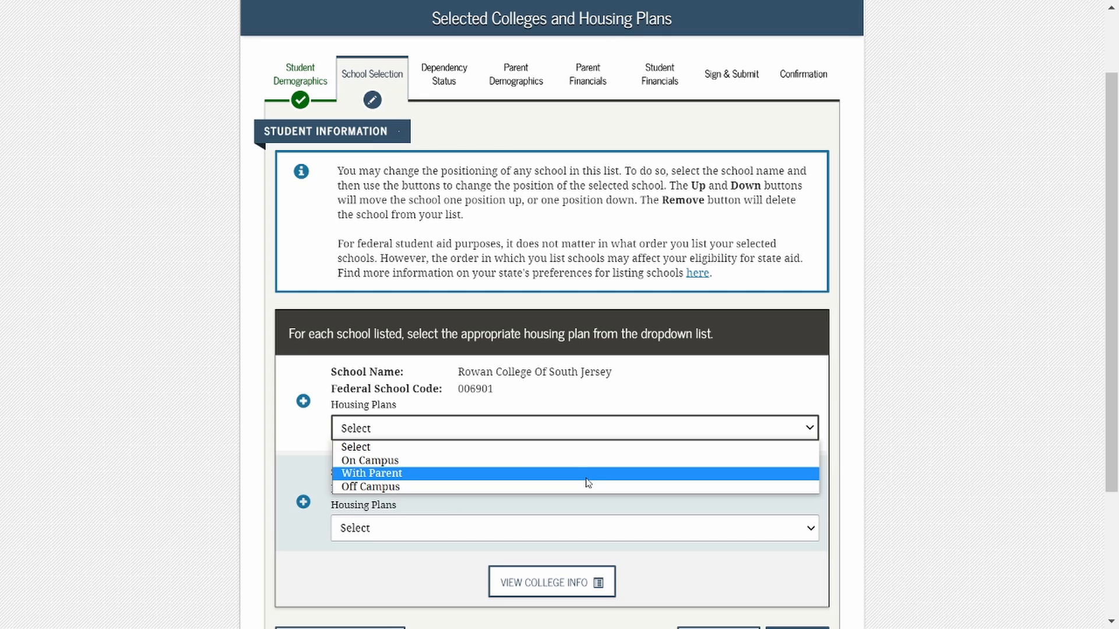
click(586, 475)
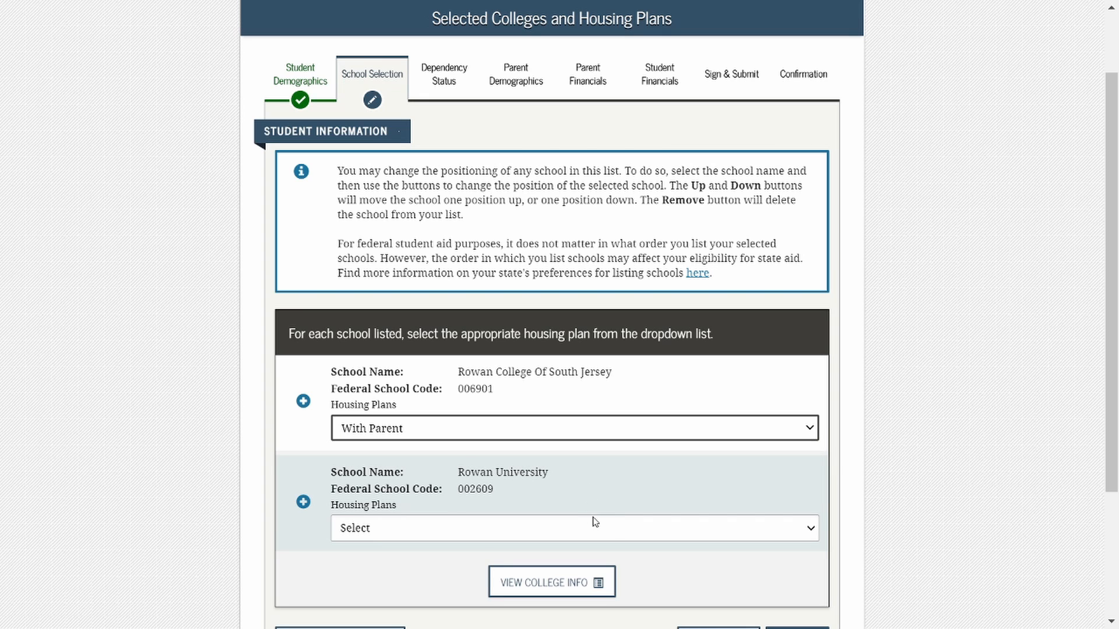
click(636, 534)
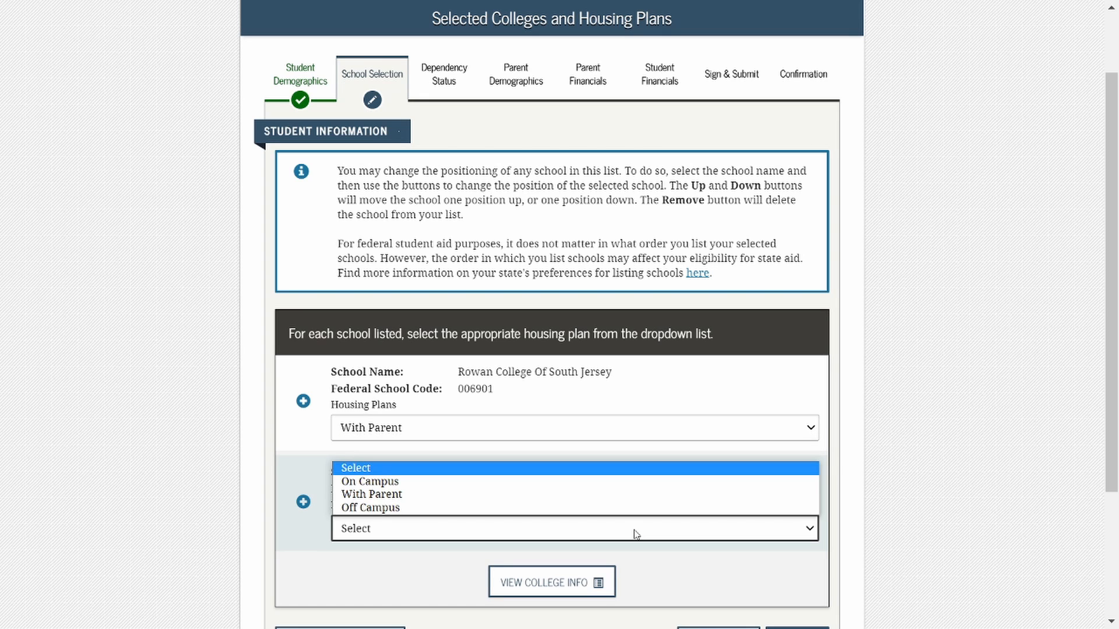
click(589, 477)
scroll(592, 481, down, 3)
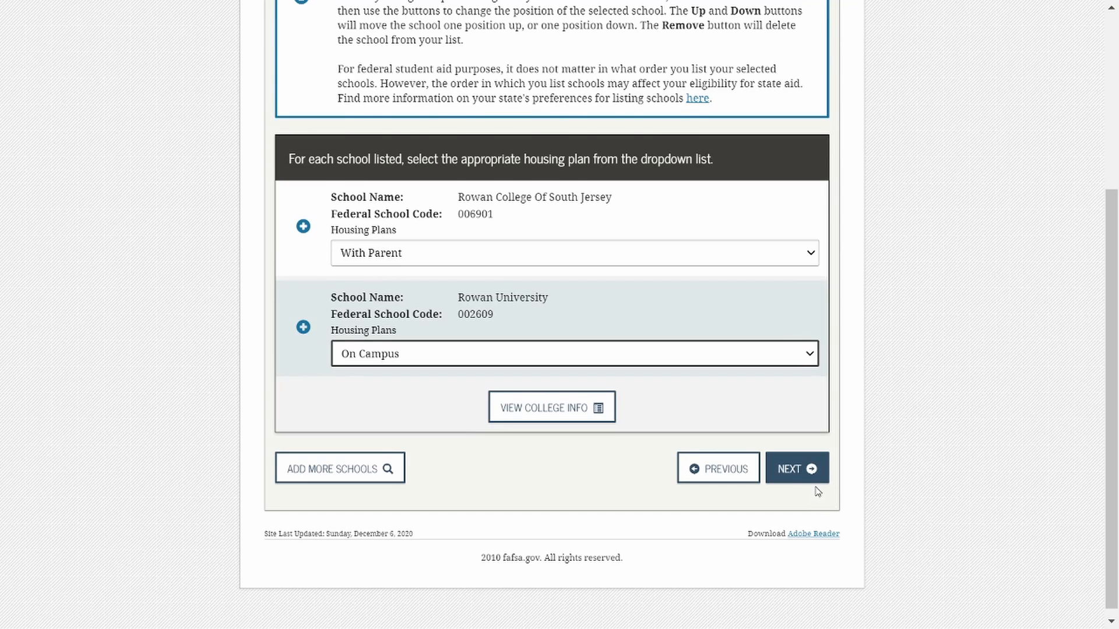
click(807, 464)
click(808, 469)
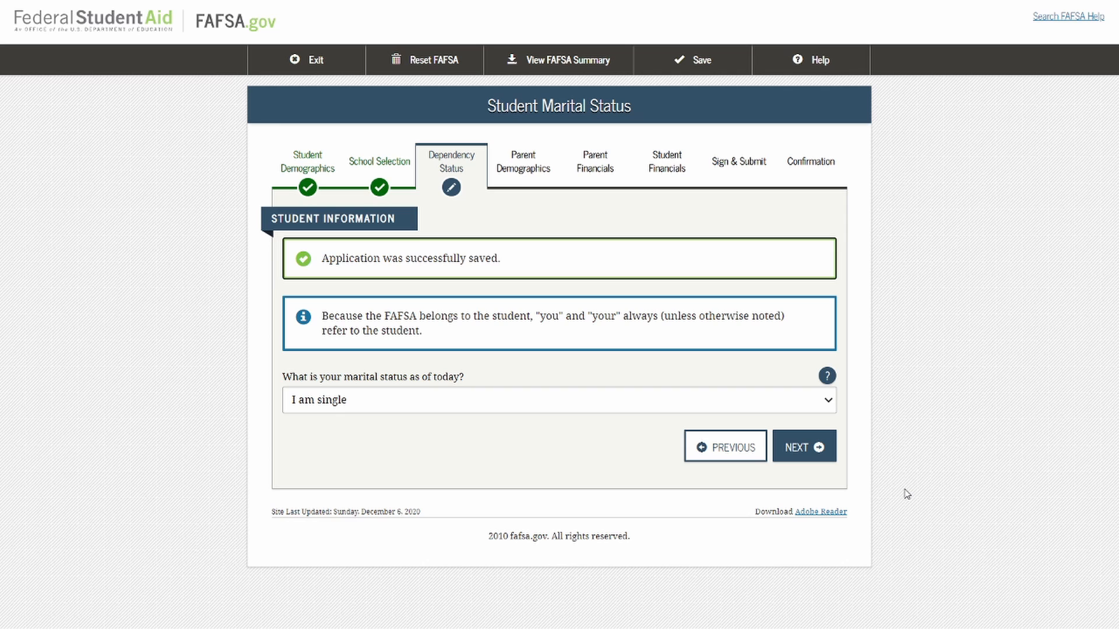
Check the student's marital status choices, keep I am single, and continue with No for both dependents questions.
click(825, 410)
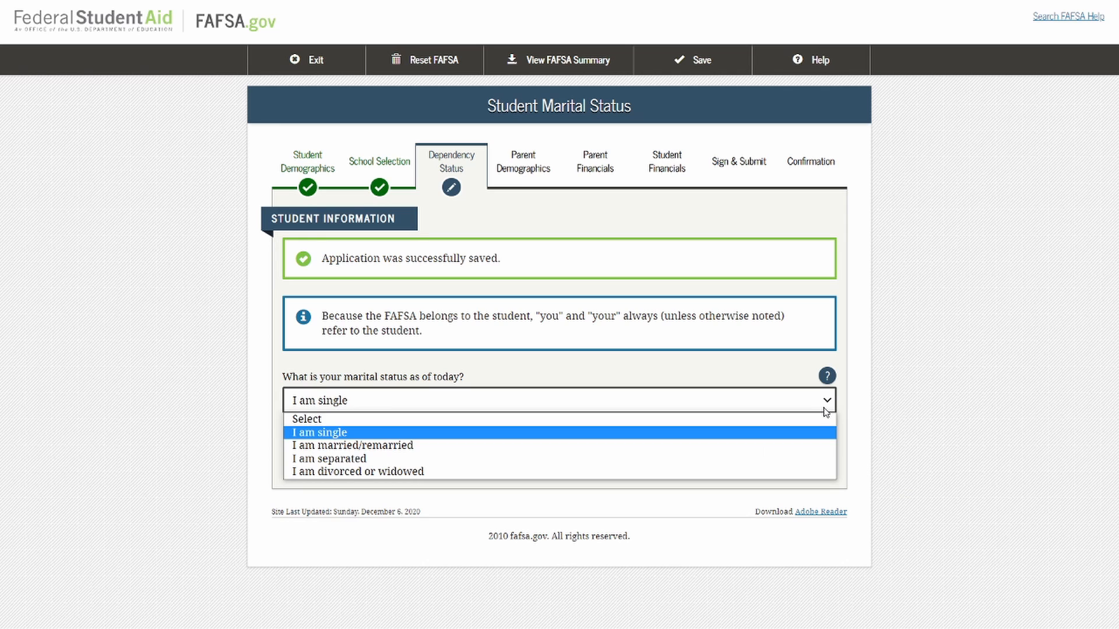
click(825, 411)
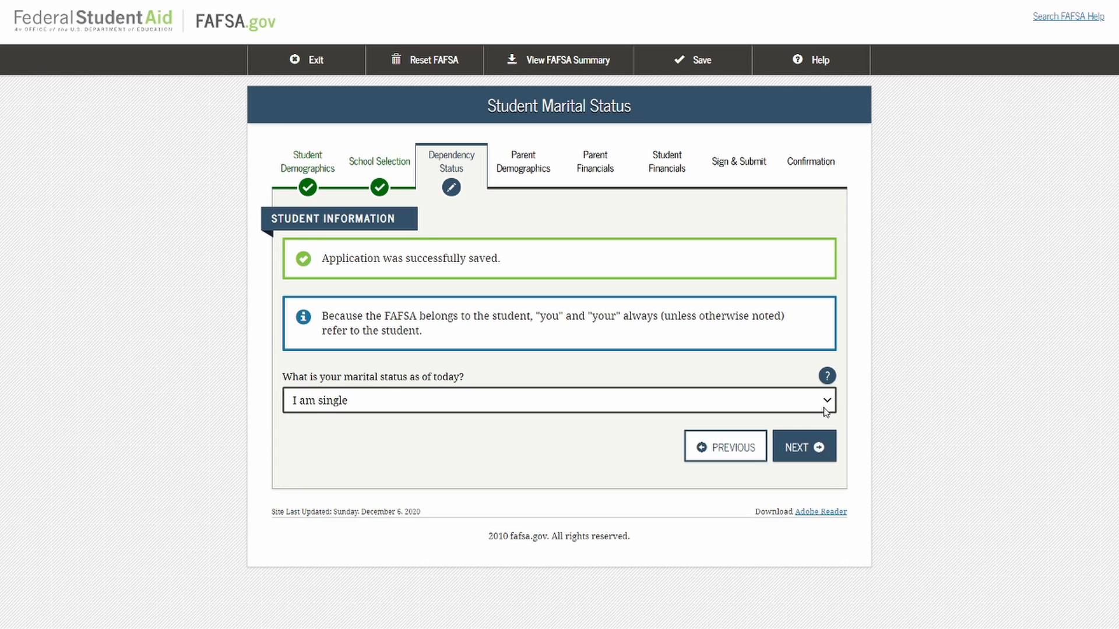
click(827, 458)
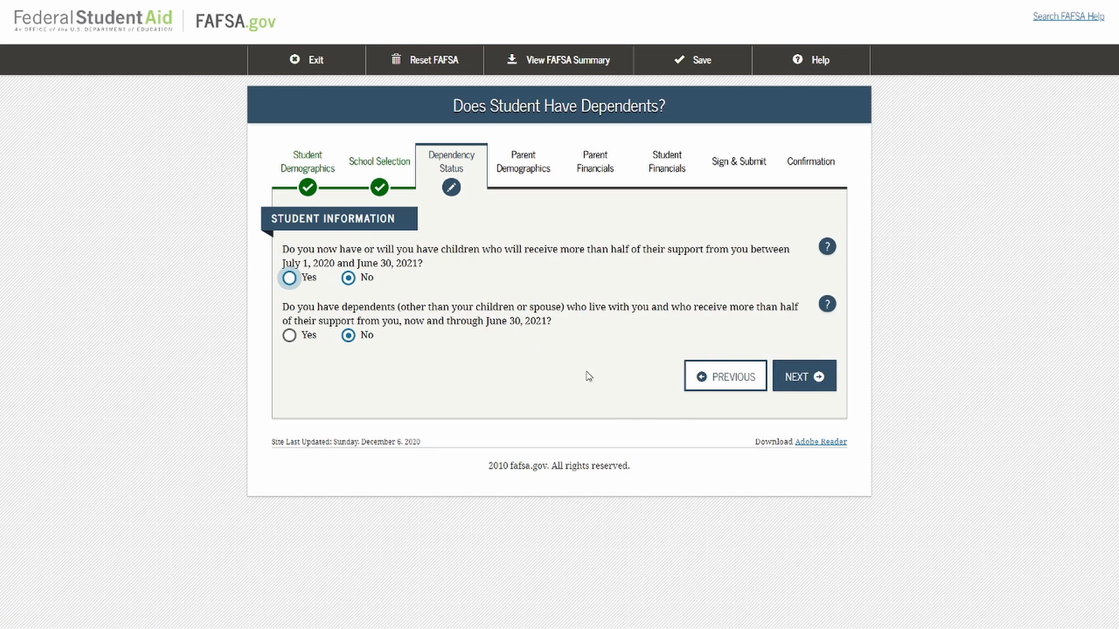
click(814, 389)
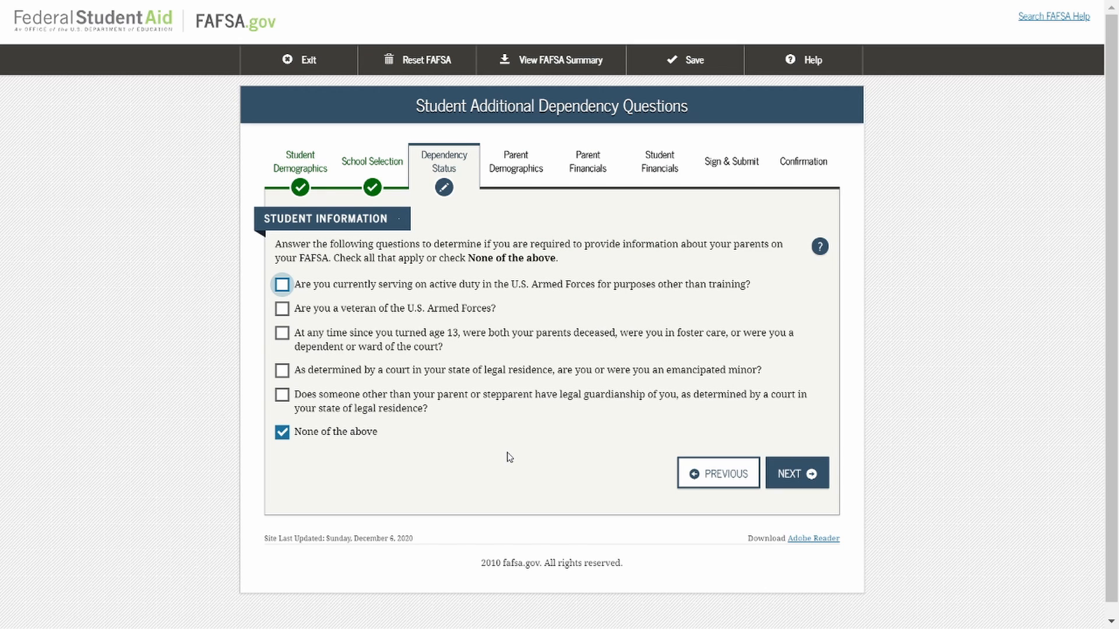
Keep None of the above, No to homelessness, and the choice to provide parent information, continuing to the parent section.
click(815, 483)
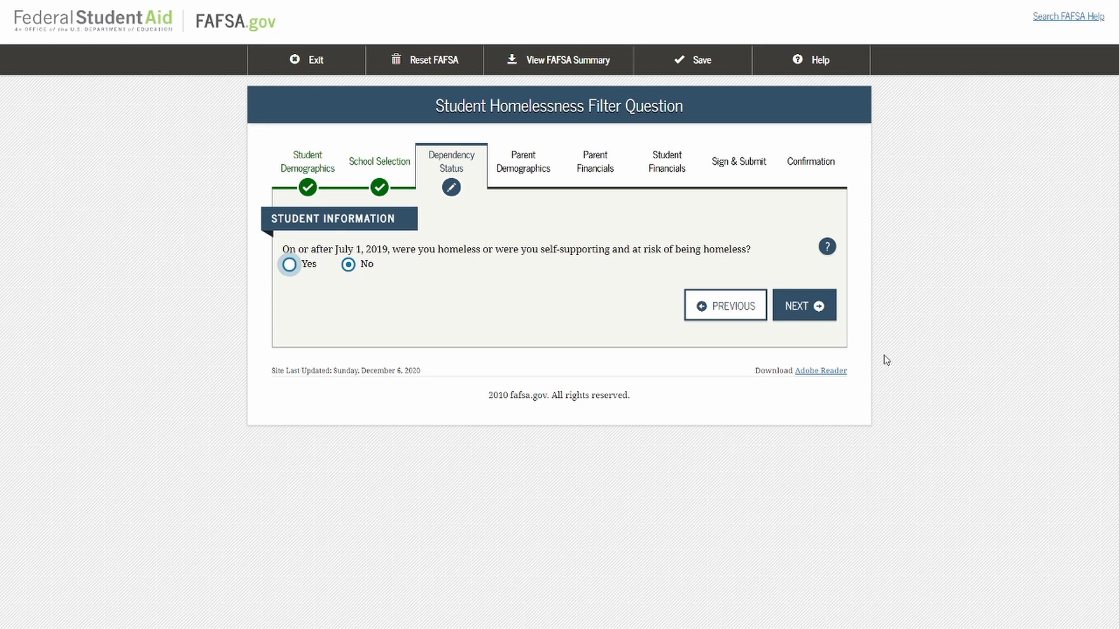
click(818, 320)
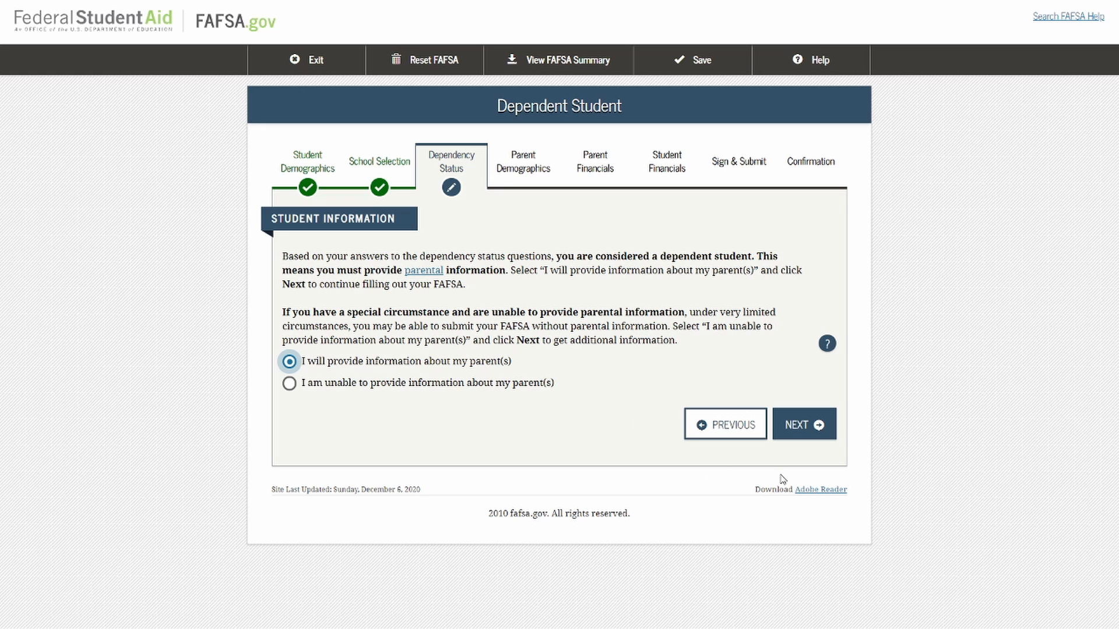
click(818, 438)
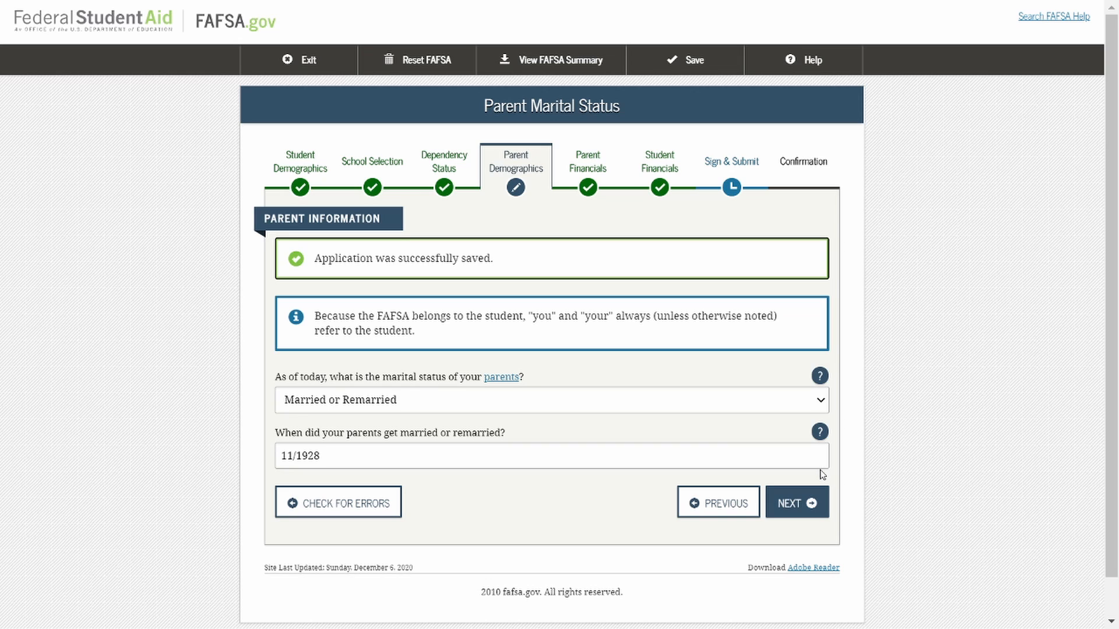
Check the parents' marital status choices, keep Married or Remarried with the existing marriage date, and continue.
click(823, 402)
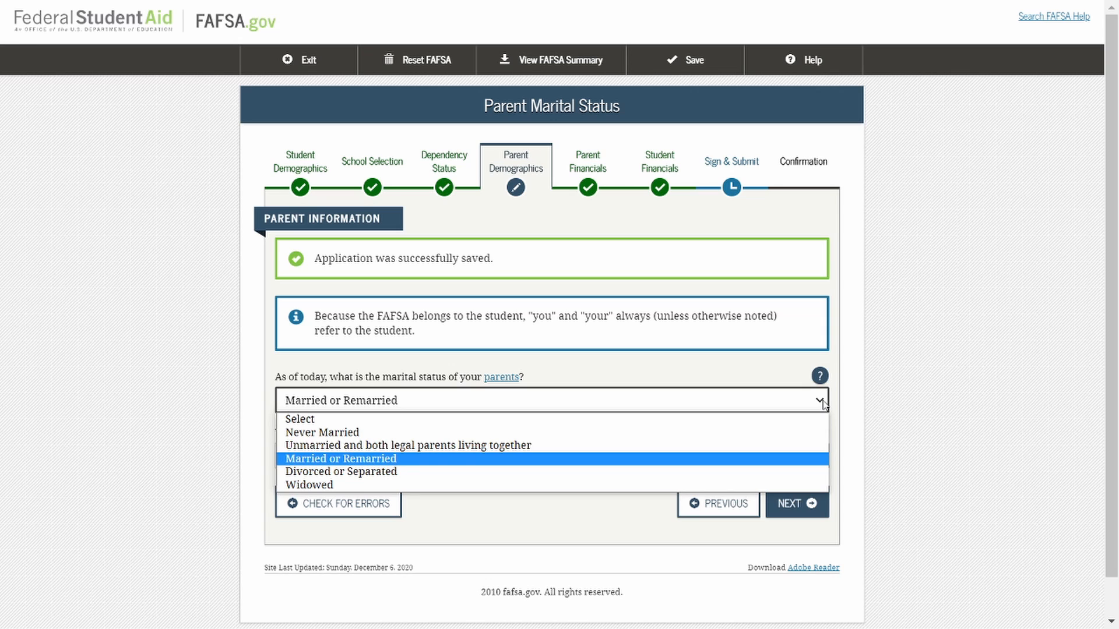
click(822, 402)
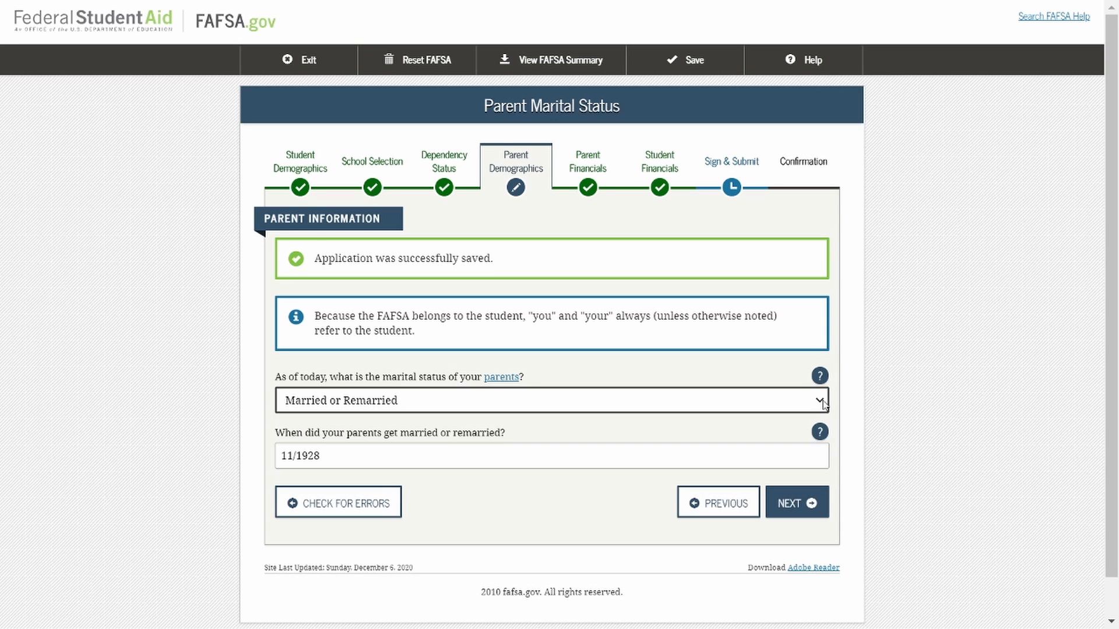
click(823, 512)
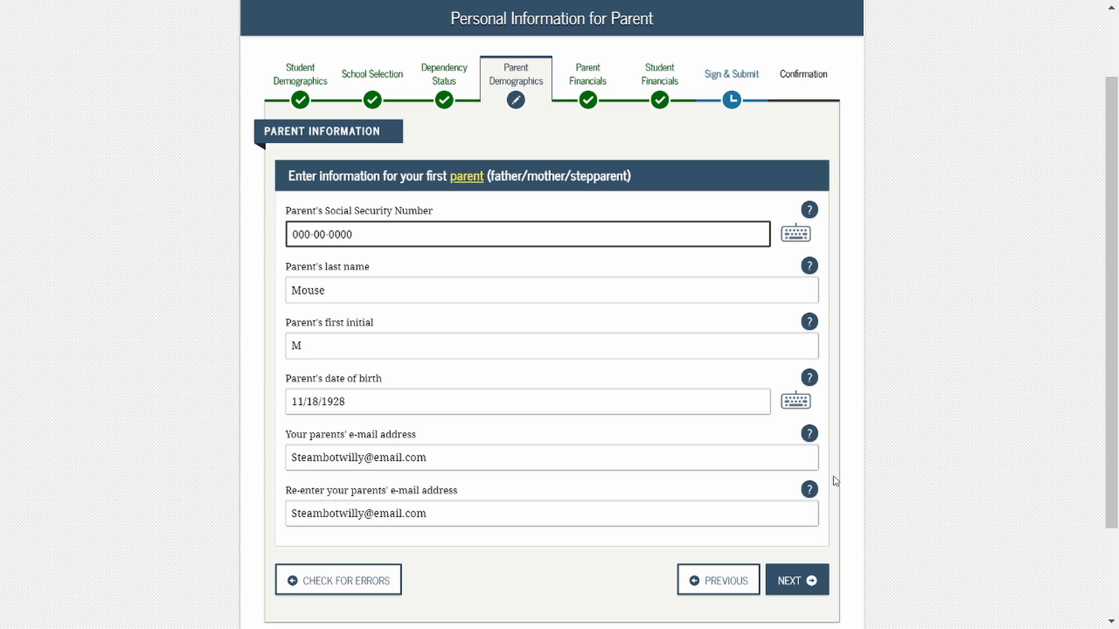
Accept both parents' personal information and the Yes answer on five years of New Jersey residence, continuing to household information.
click(815, 586)
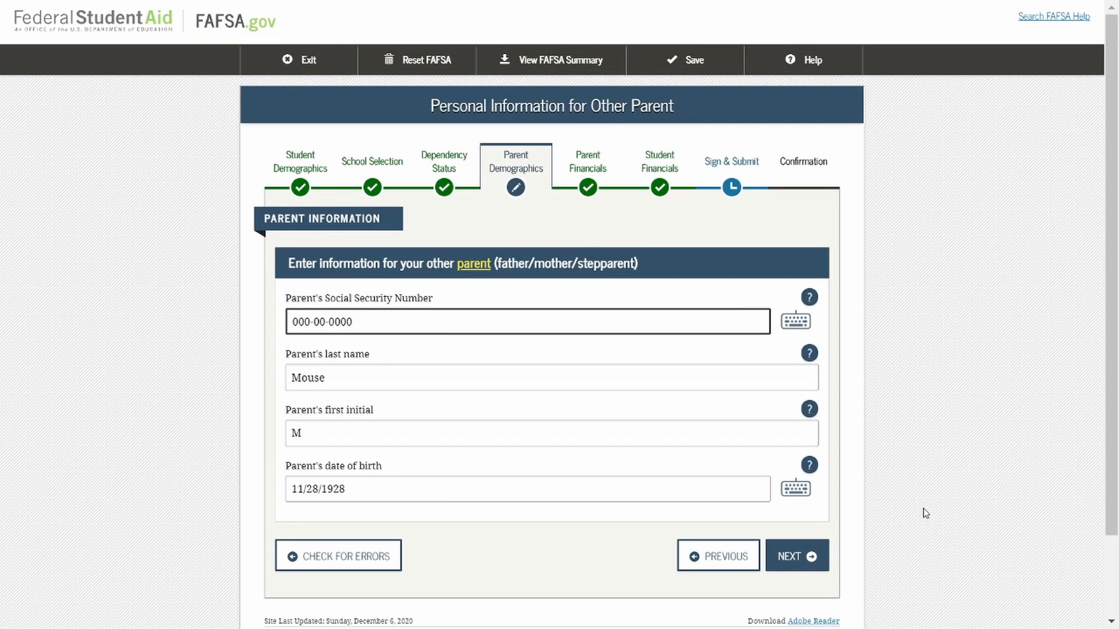
click(802, 569)
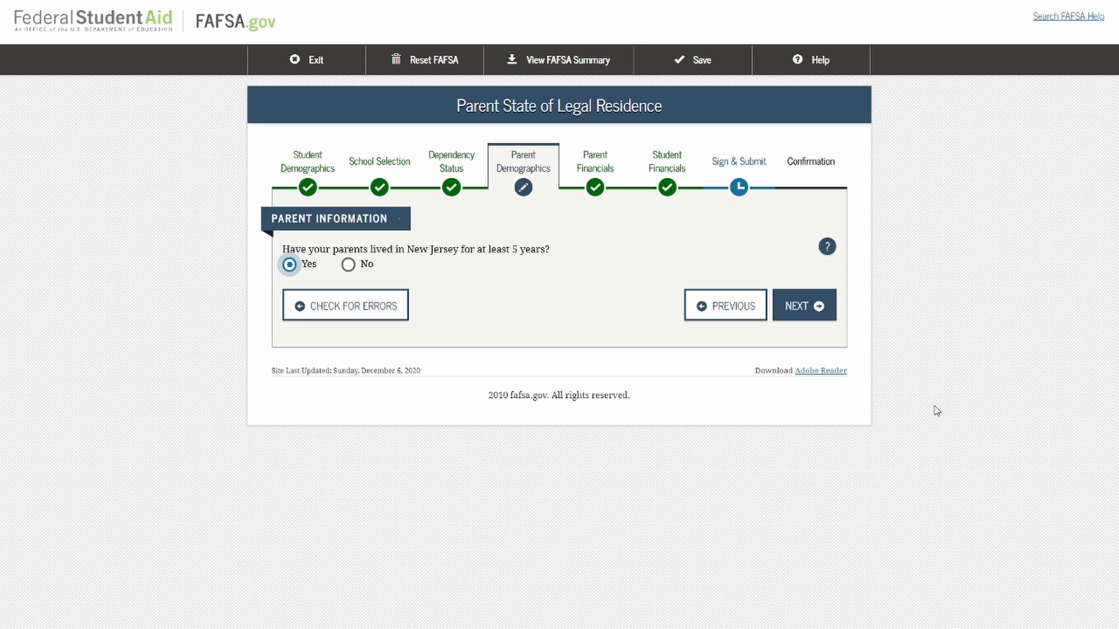
click(798, 315)
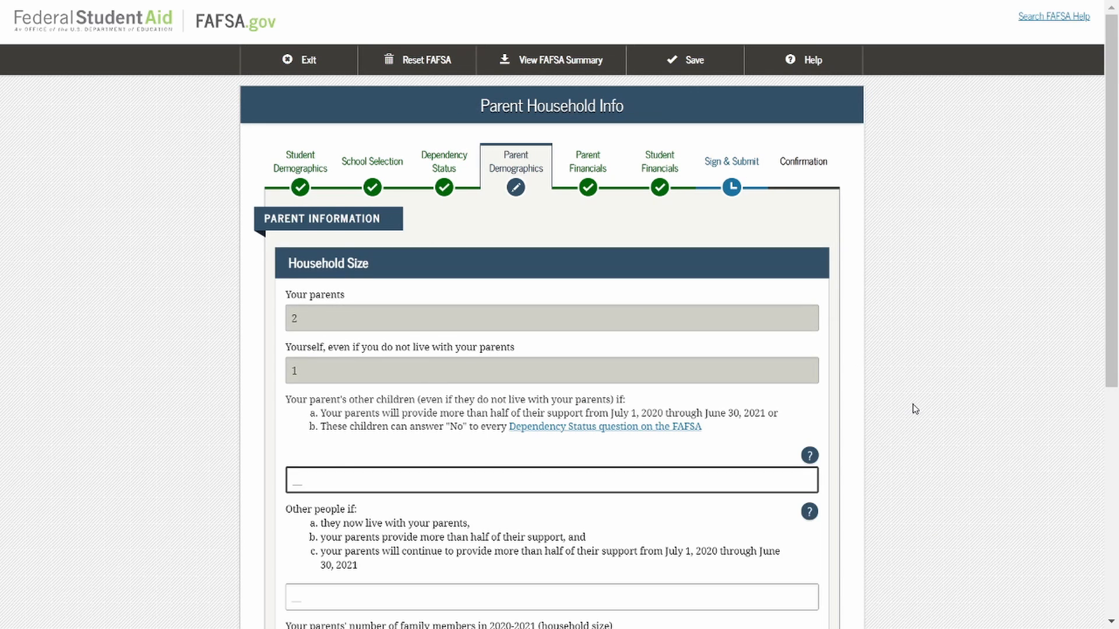
Try 1 for the parents' other children and 2 for the number in college, then restore the college number to 1.
scroll(912, 410, down, 3)
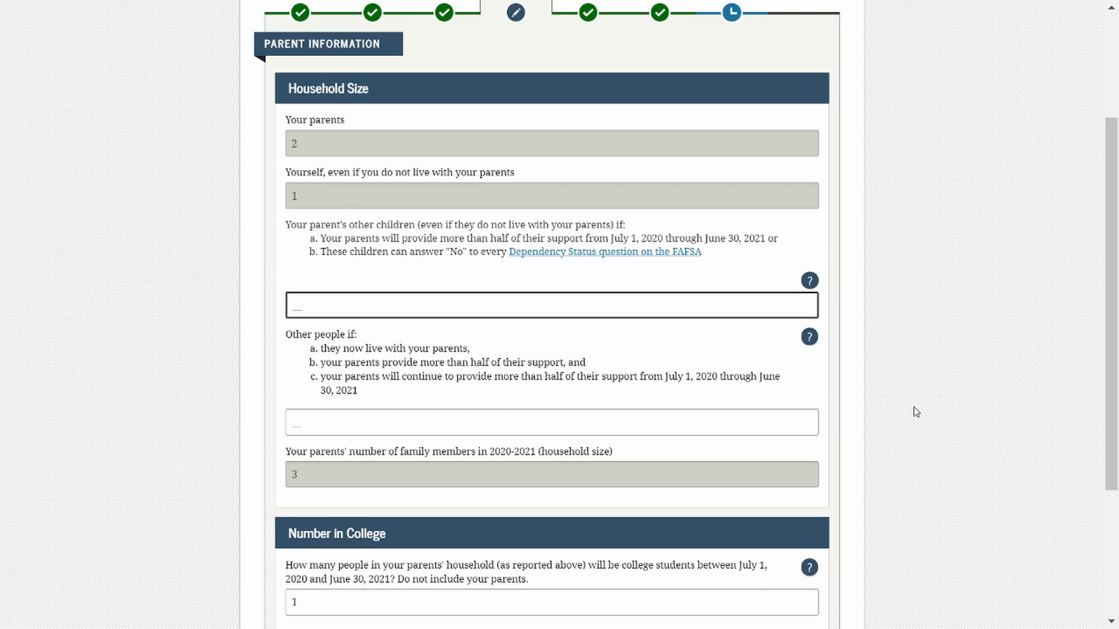
text(1)
click(401, 605)
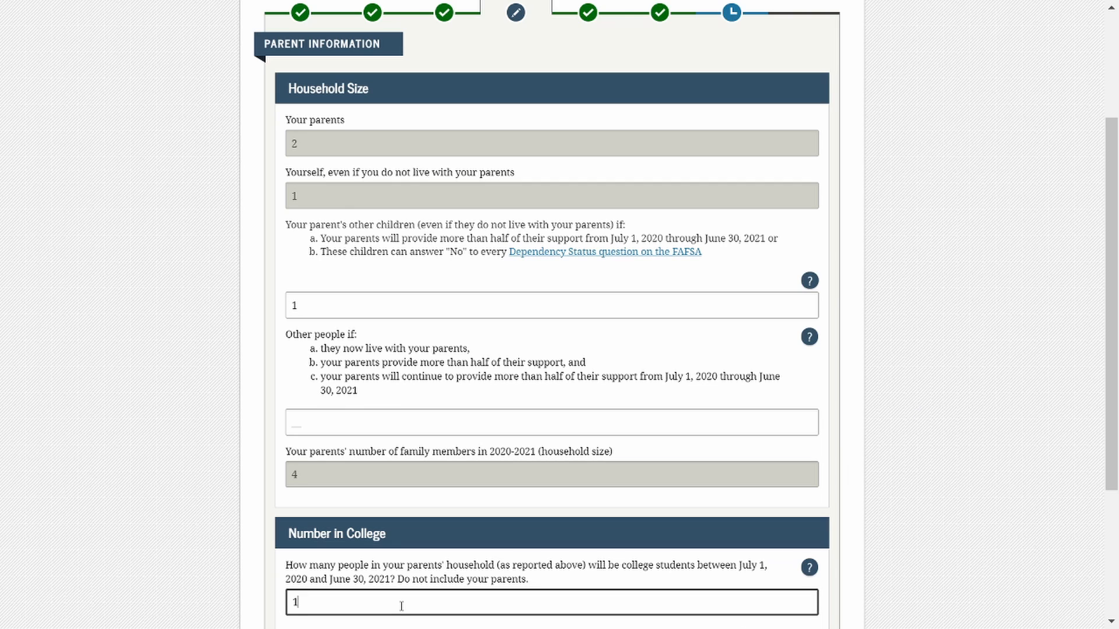
key(BackSpace)
text(2)
key(BackSpace)
text(1)
Clear the number of the parents' other children in the household size and continue to the parent tax filing status.
click(342, 288)
click(345, 303)
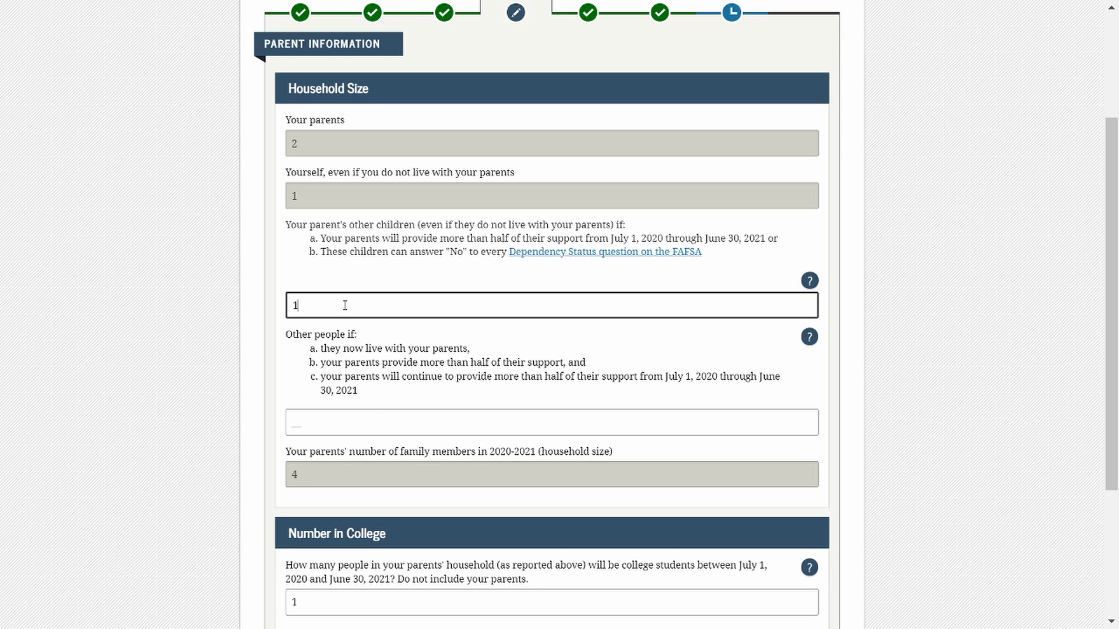
key(BackSpace)
scroll(348, 309, down, 3)
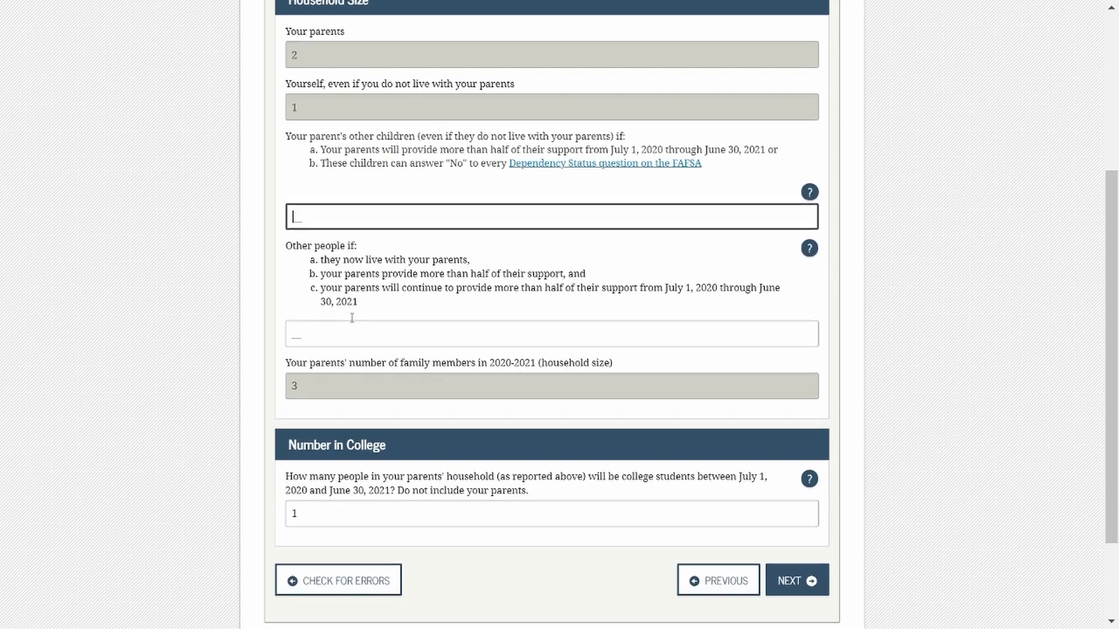
click(807, 500)
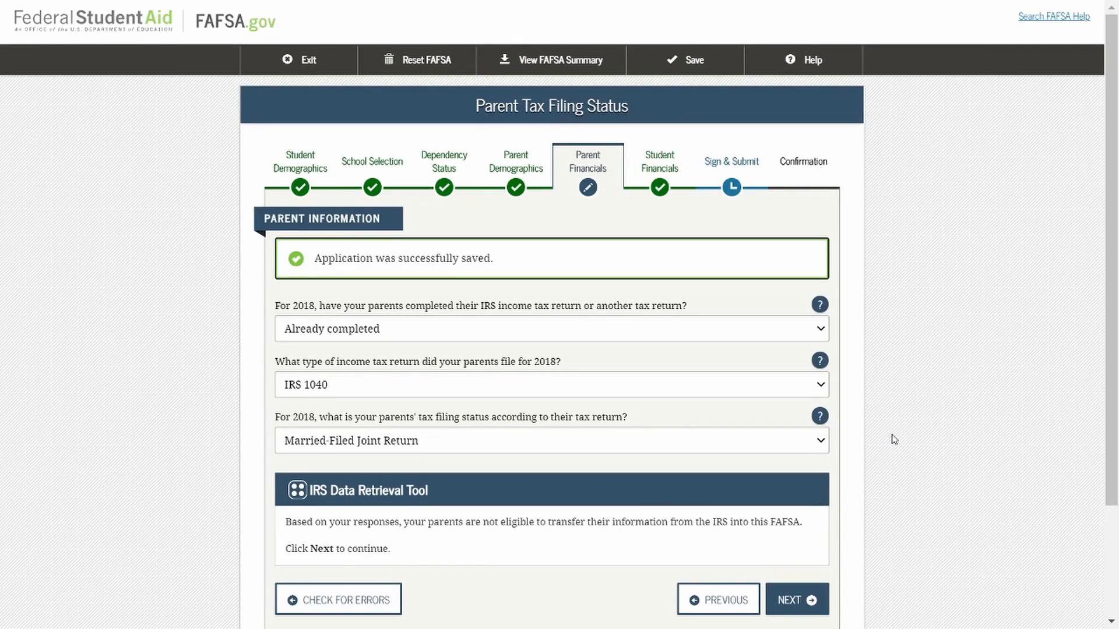
Check the parents' tax return and filing status choices, keep Already completed and Married-Filed Joint Return, and continue to the IRS information.
scroll(893, 438, down, 2)
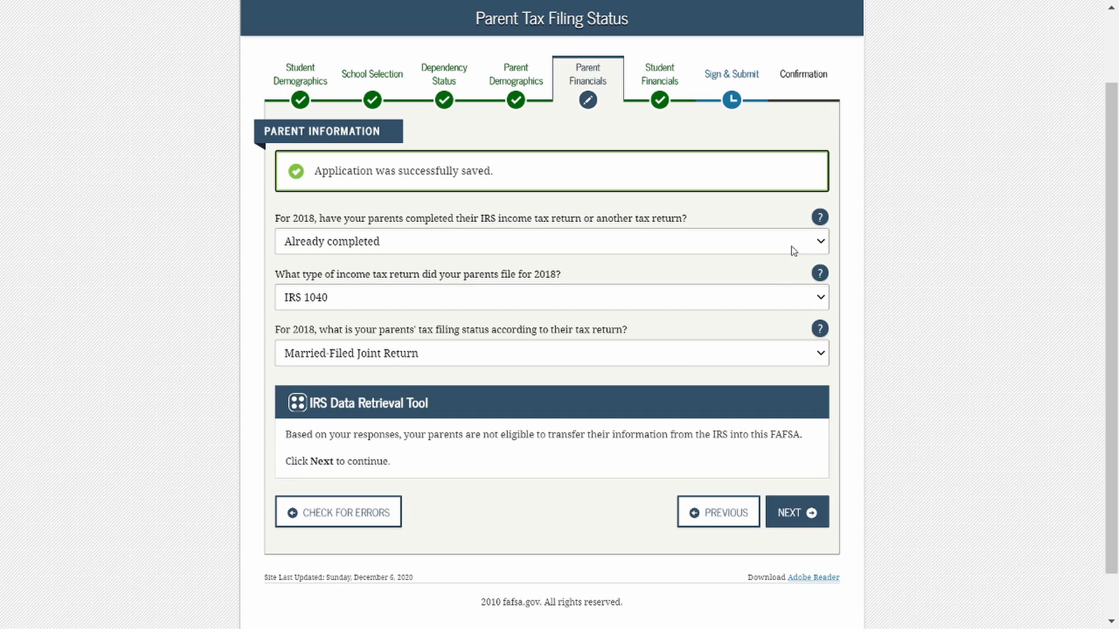
click(810, 249)
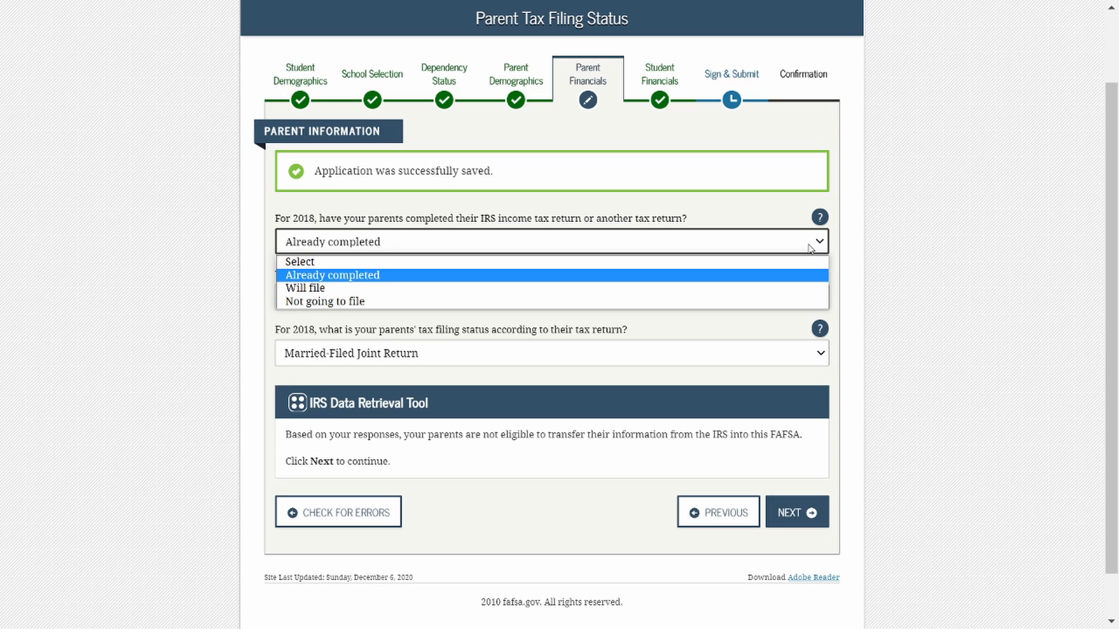
click(810, 249)
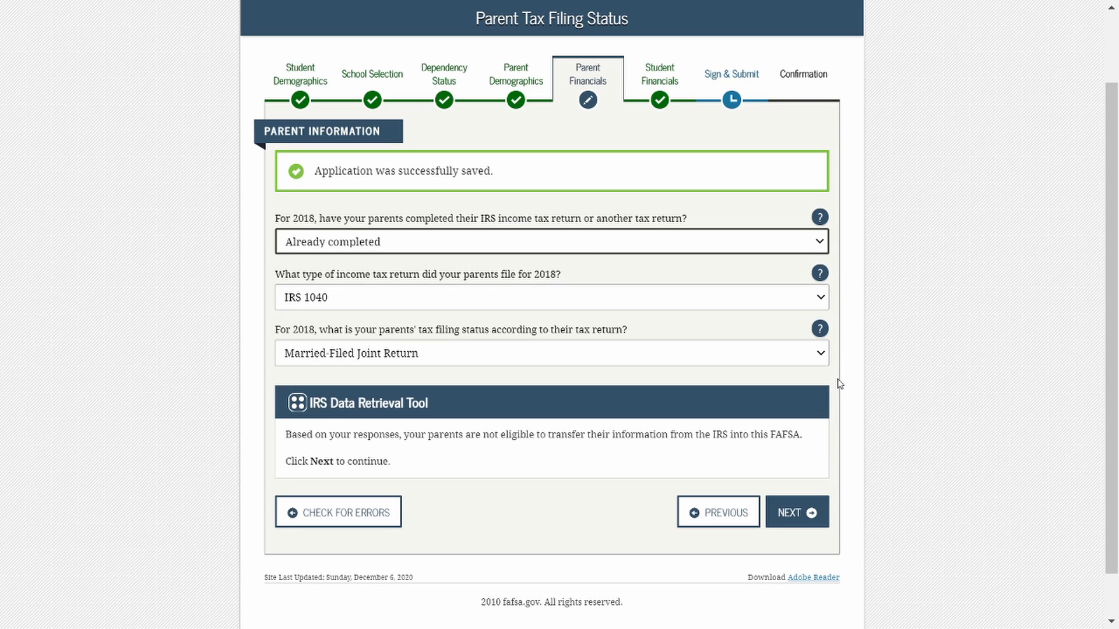
click(819, 362)
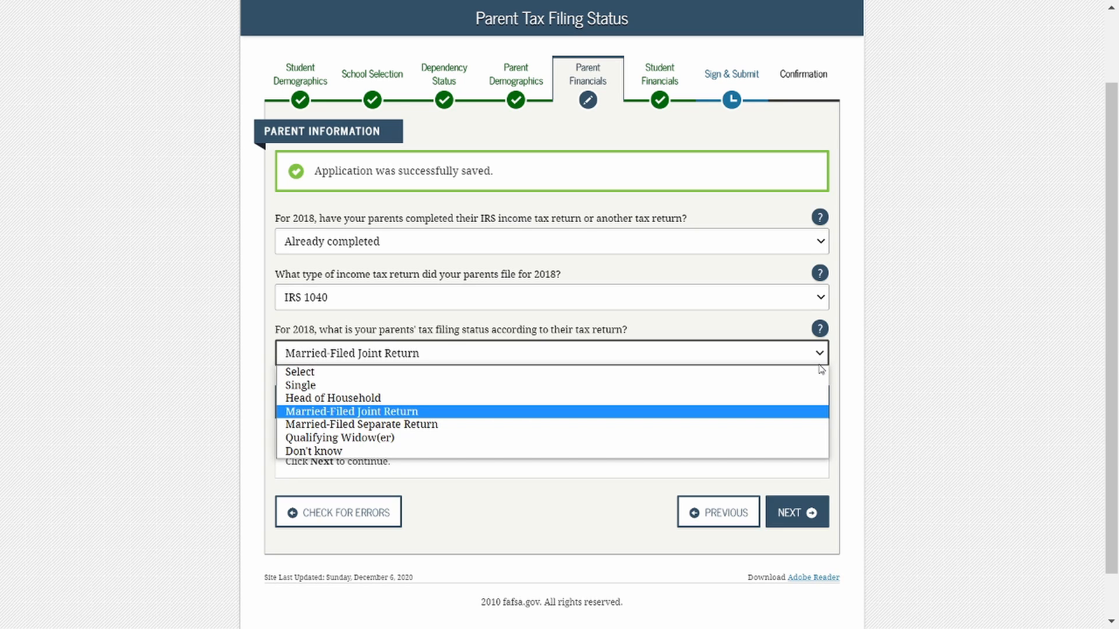
click(819, 364)
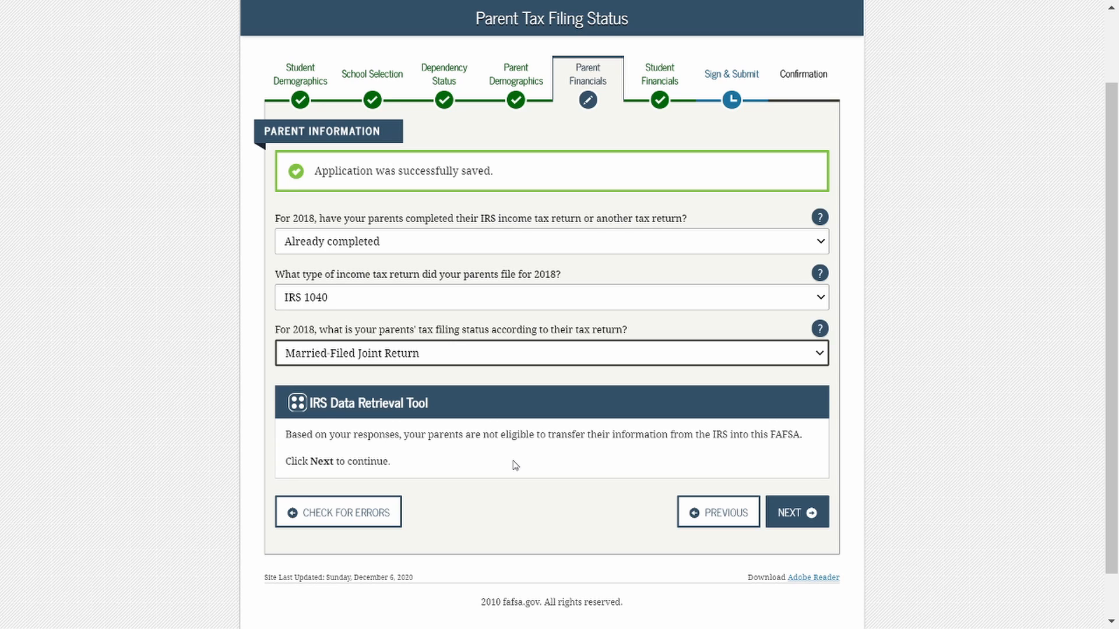
click(810, 521)
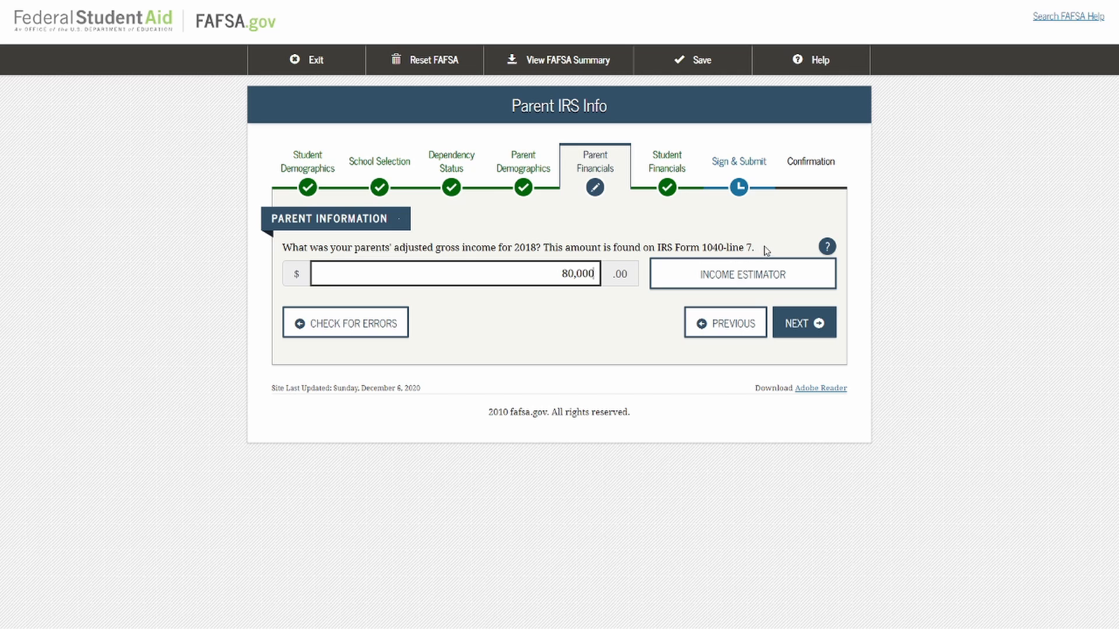
Accept the parents' adjusted gross income of 80,000, work earnings of 40,000 each, and income tax of 10,000.
drag(765, 250, 541, 250)
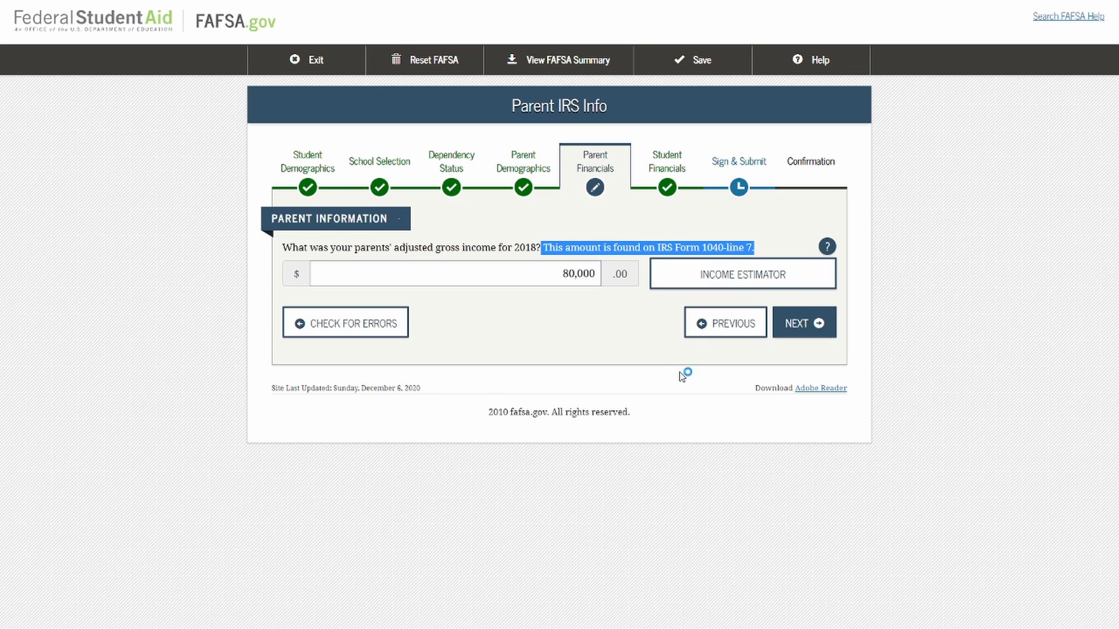
click(648, 338)
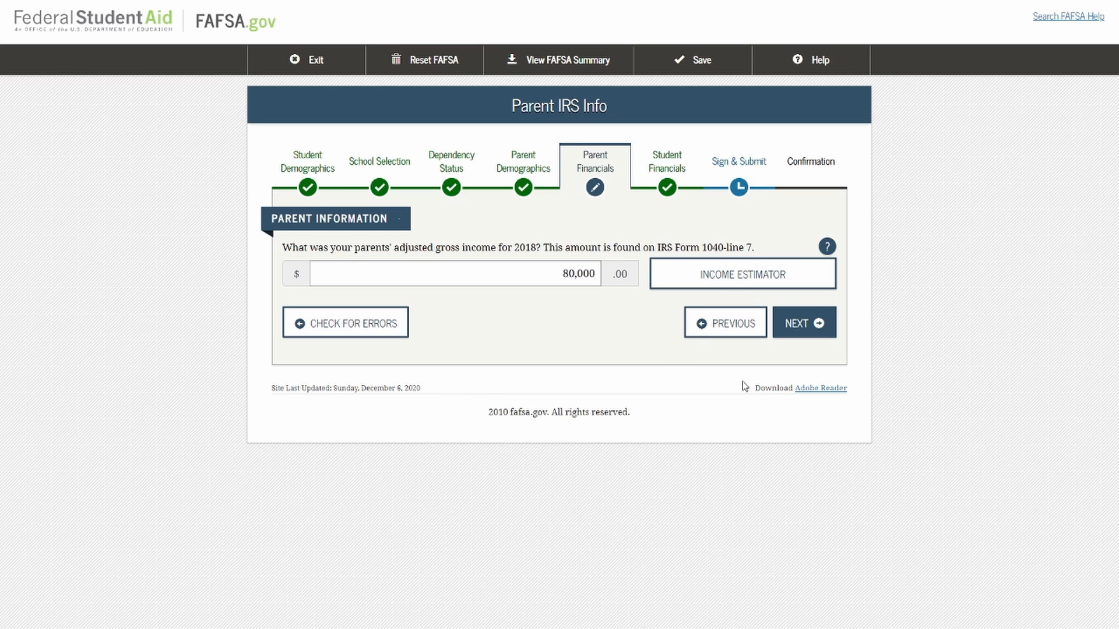
click(823, 331)
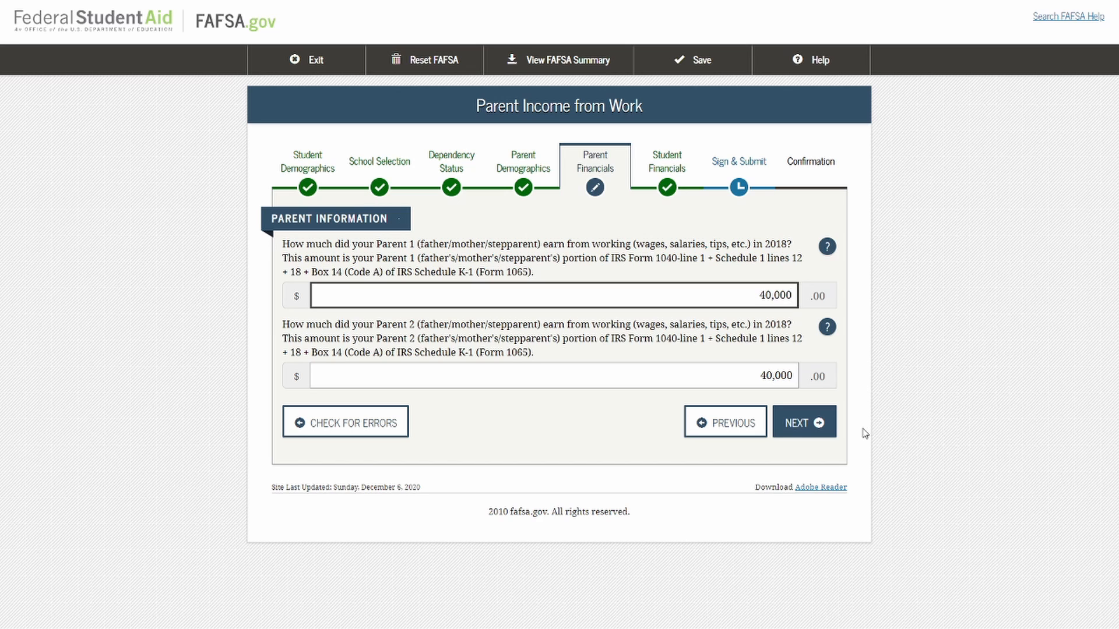
click(826, 433)
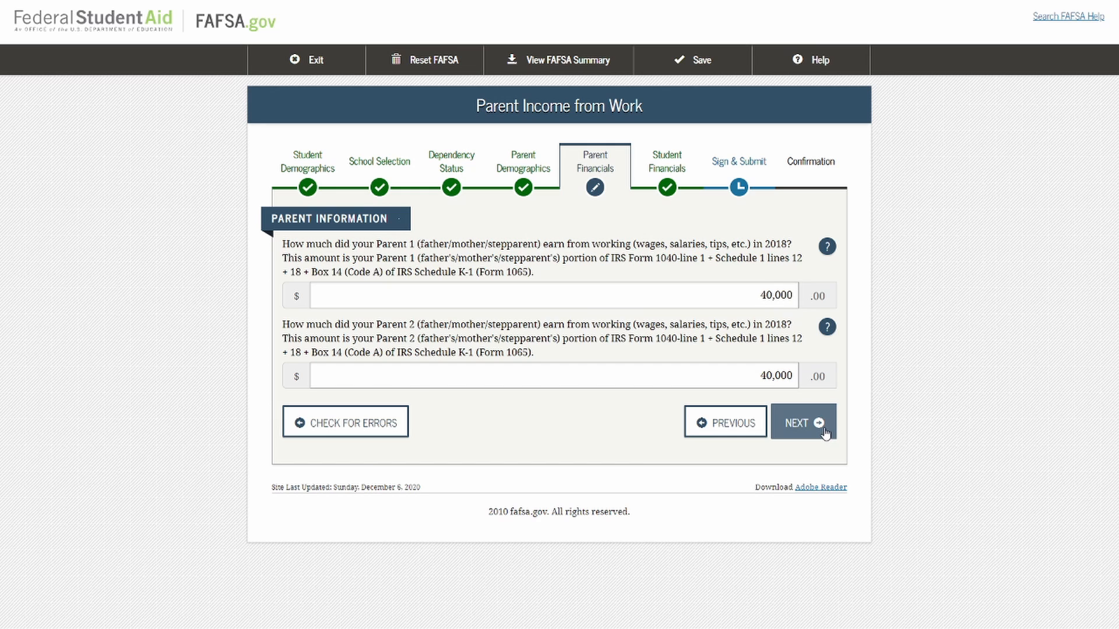
click(823, 336)
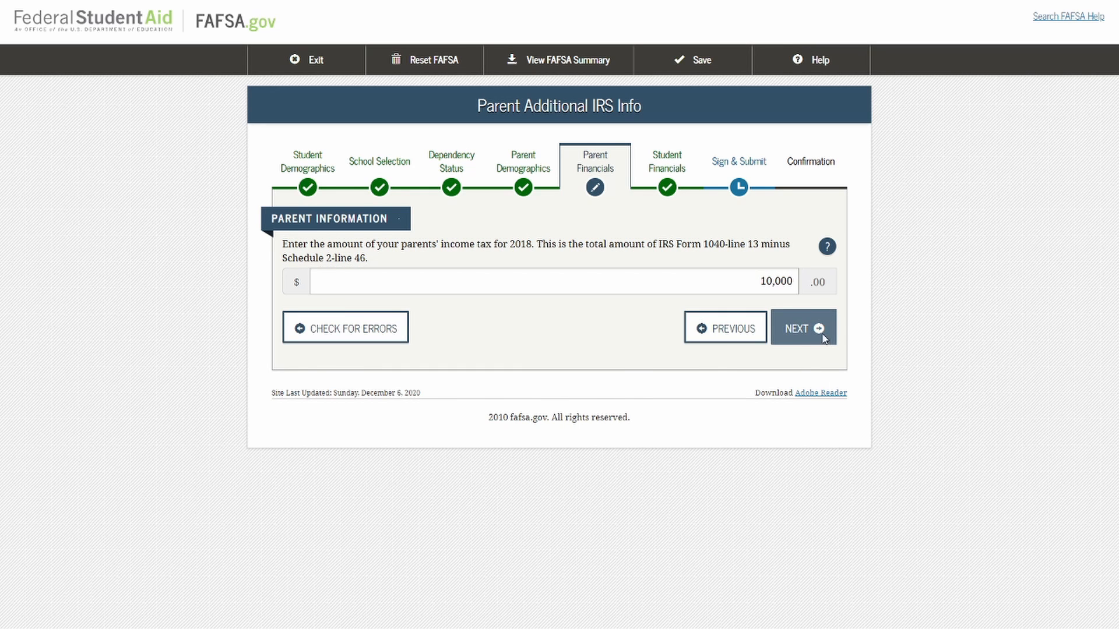
Accept zero for the parents' additional financial and untaxed income items and 5,000 in cash and savings, continuing to the student tax filing status.
scroll(851, 387, down, 3)
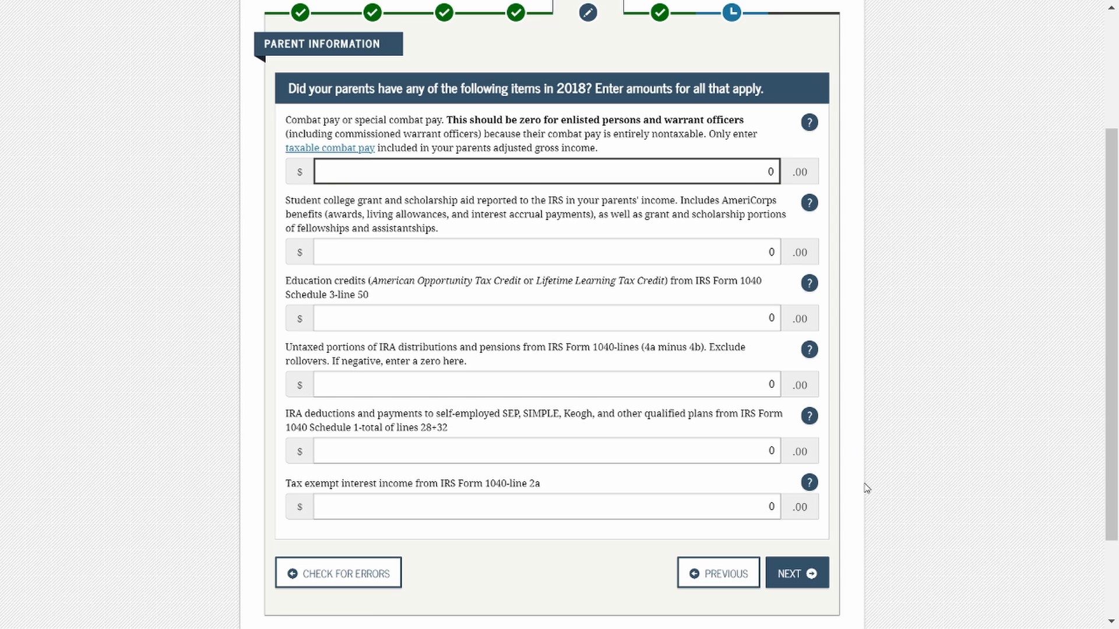
click(821, 578)
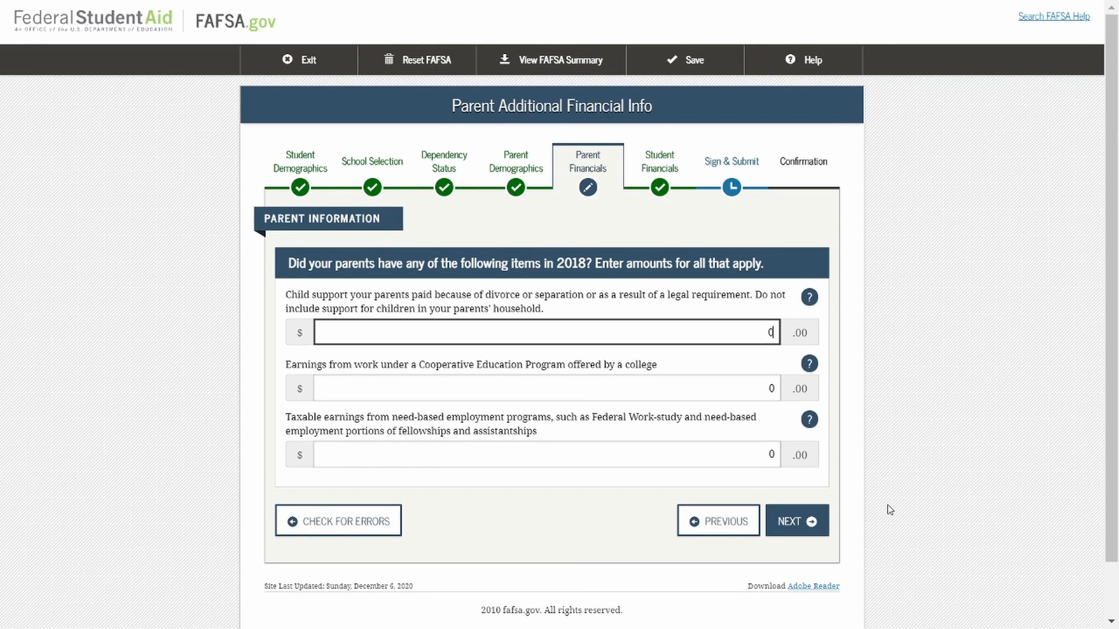
click(825, 523)
scroll(876, 514, down, 3)
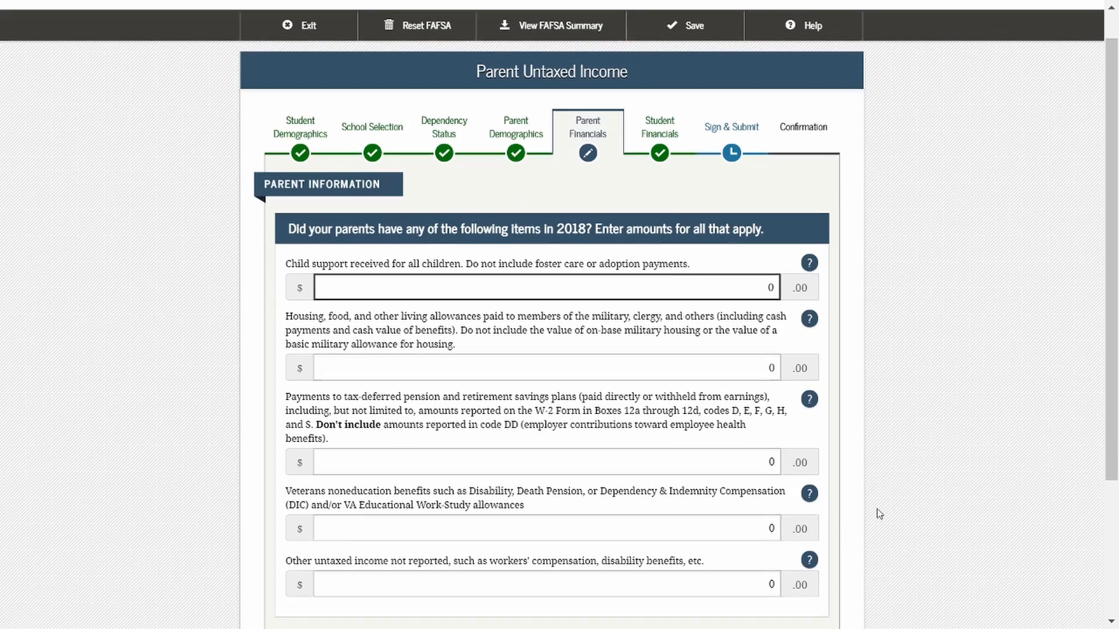
click(807, 510)
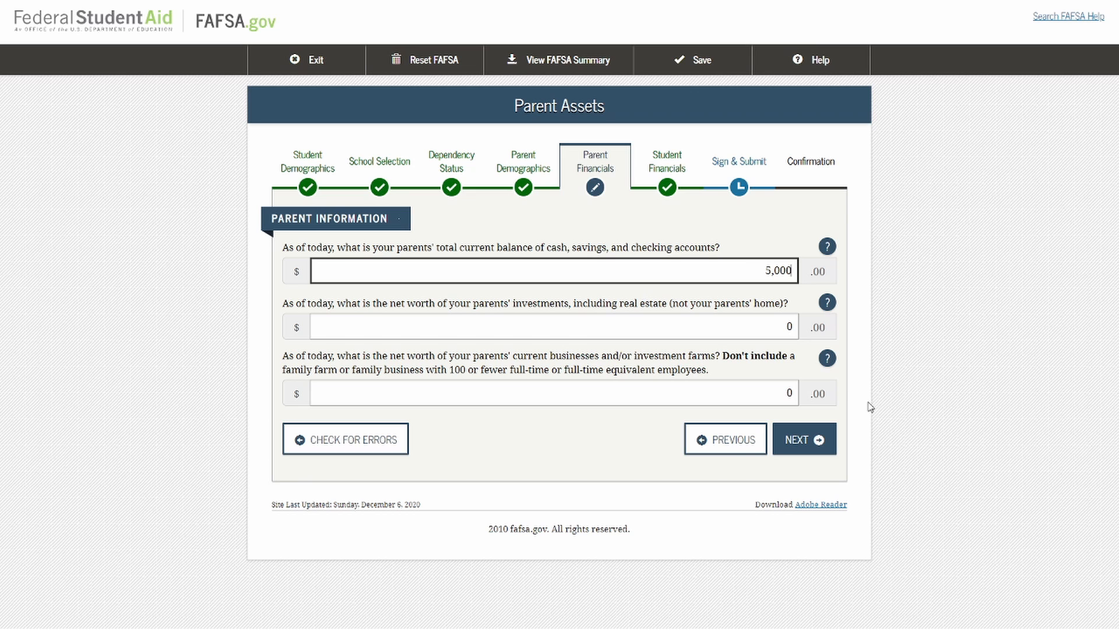
click(821, 446)
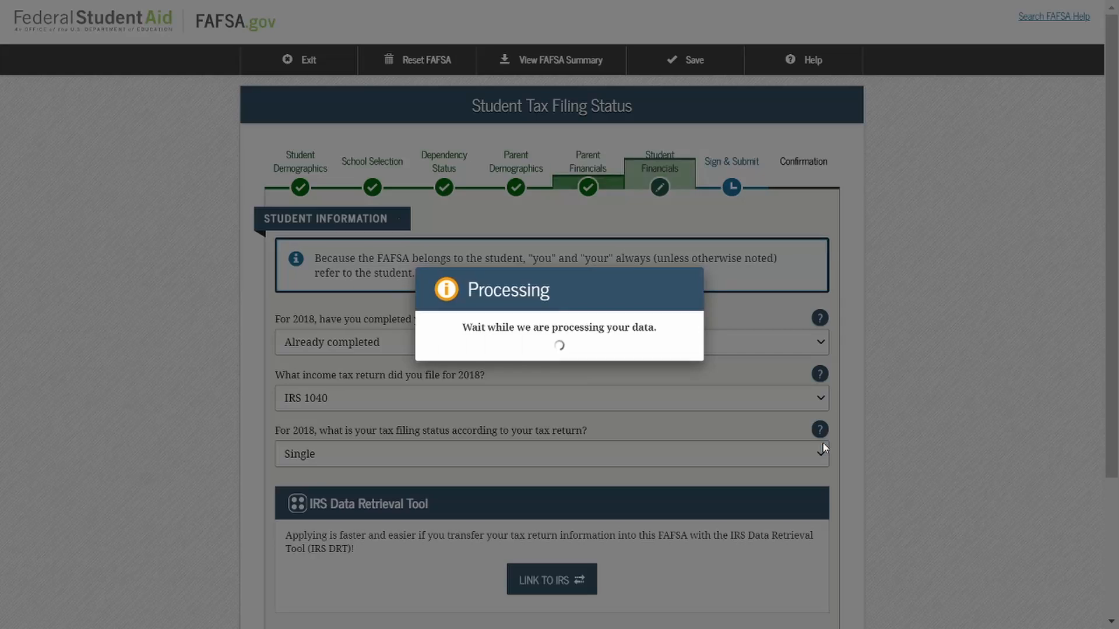
Keep the student's tax filing answers as Already completed, IRS 1040 and Single, and decline the IRS data transfer.
scroll(888, 431, down, 3)
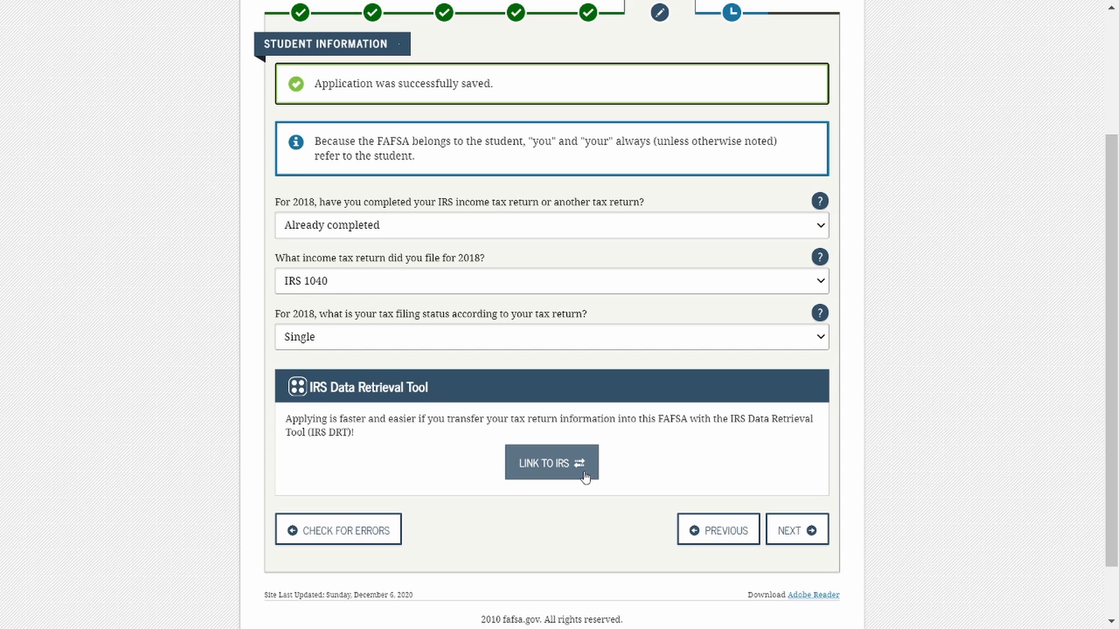
click(813, 545)
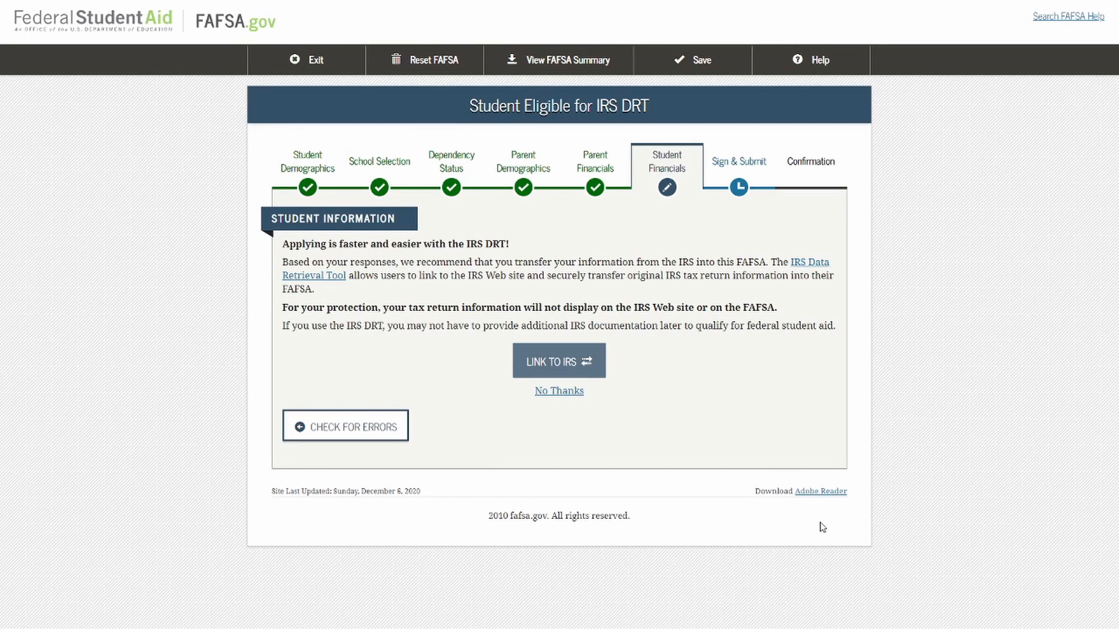
click(554, 391)
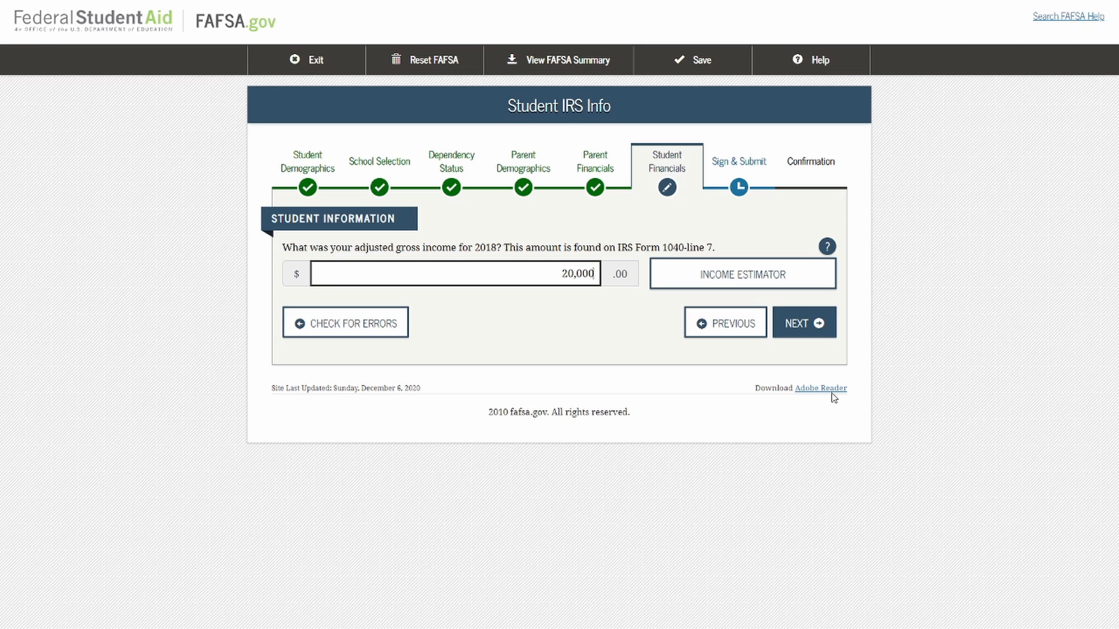
Accept the student's adjusted gross income of 20,000, work earnings of 20,000, and income tax of 5,000.
click(825, 332)
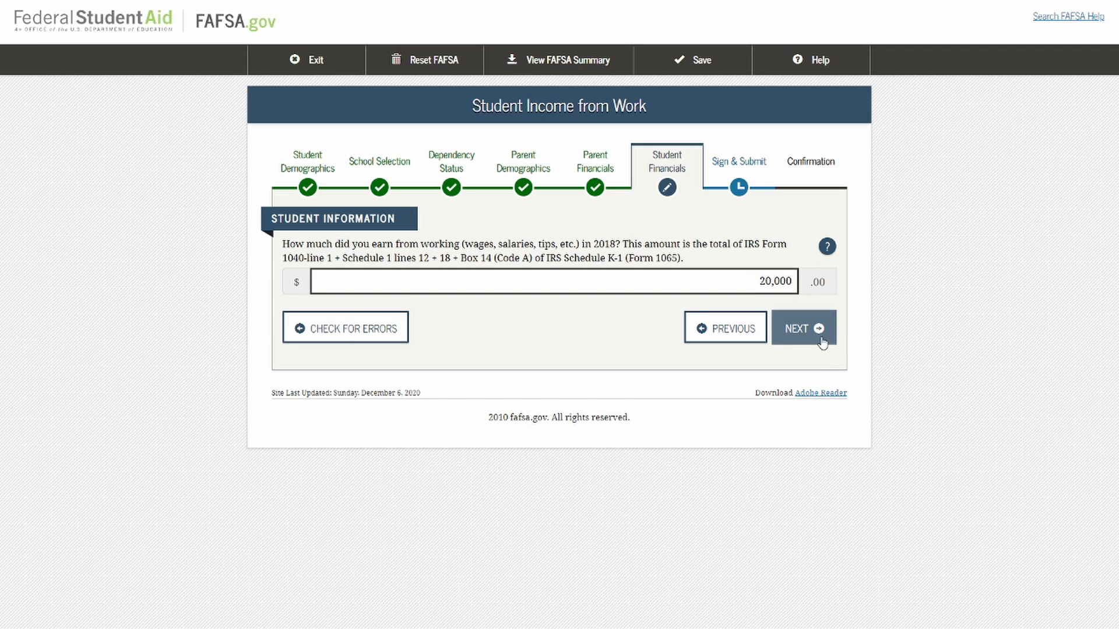
click(821, 338)
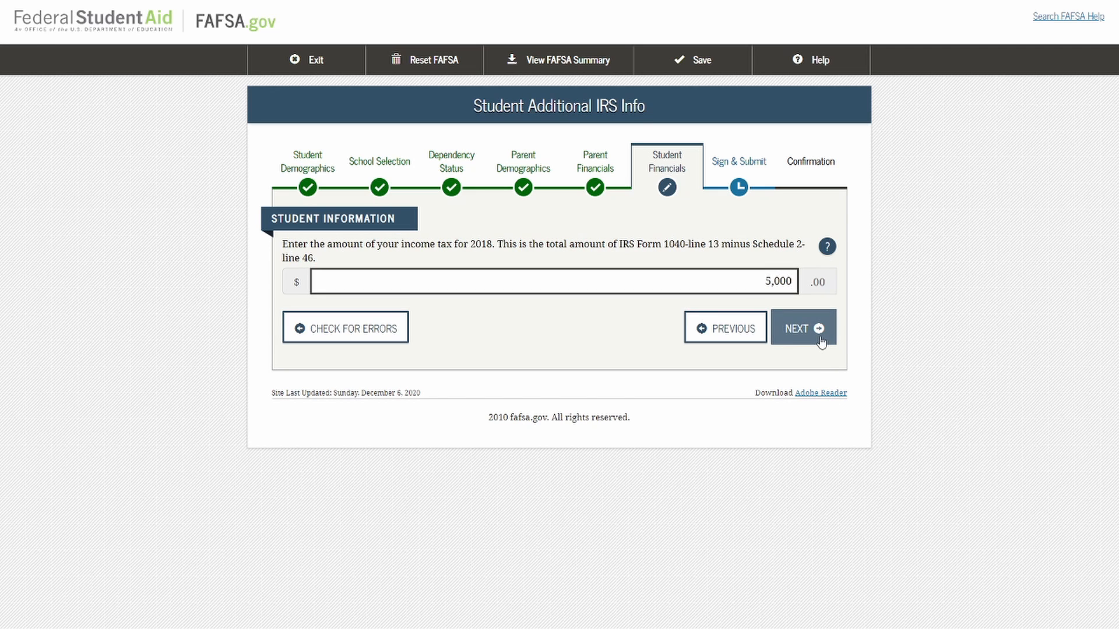
click(821, 338)
Accept zero for the student's additional financial items and go through the untaxed income page to the student assets.
scroll(874, 374, down, 3)
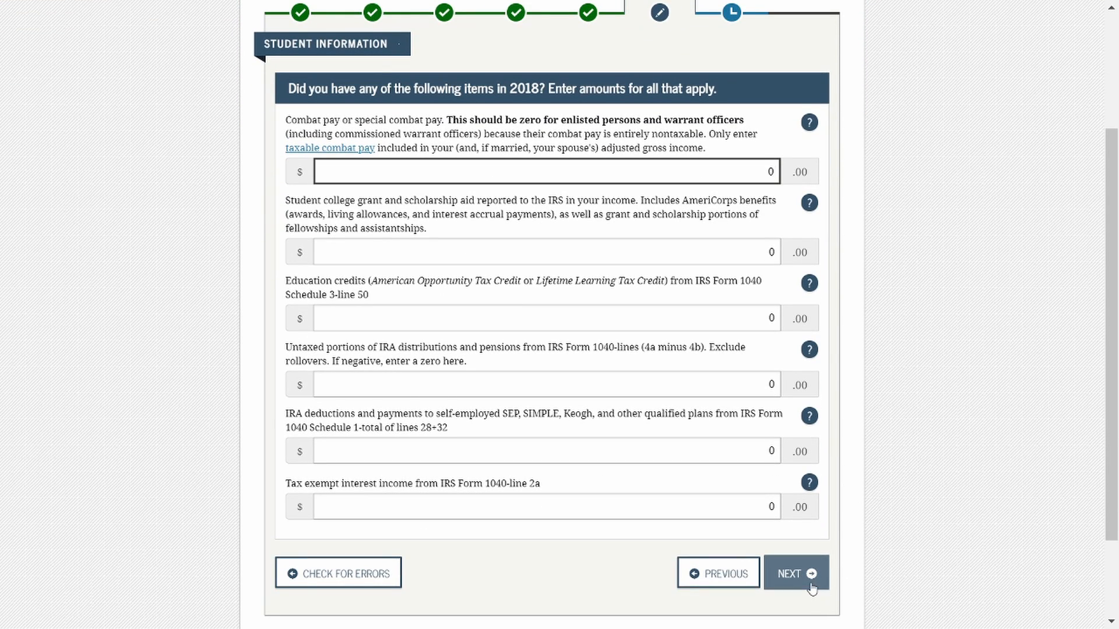
click(800, 575)
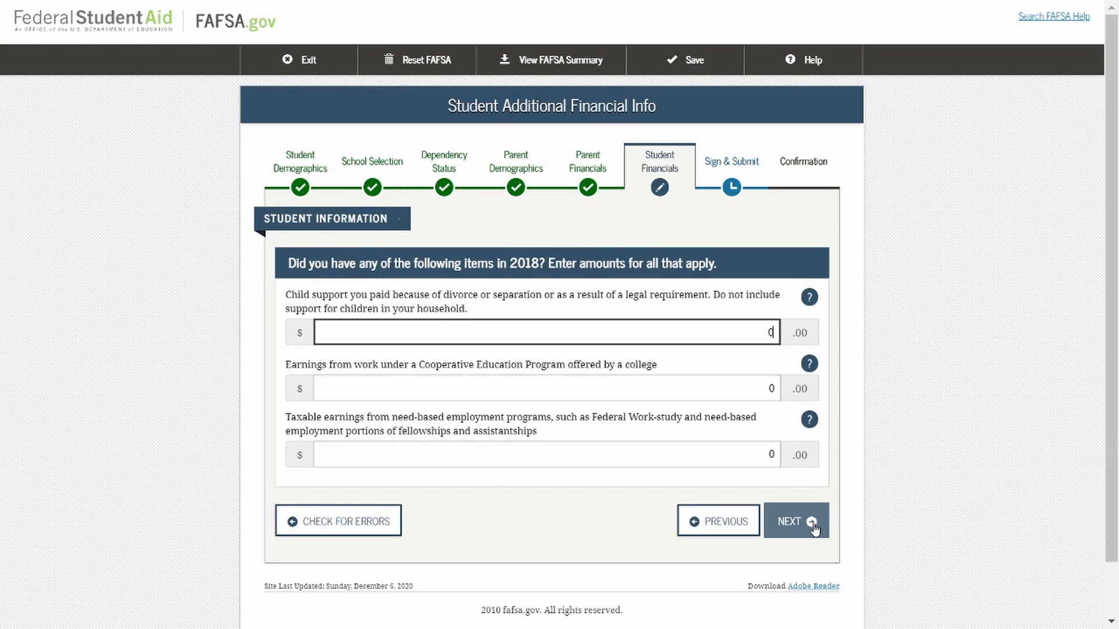
click(823, 522)
scroll(899, 529, down, 2)
scroll(900, 528, down, 2)
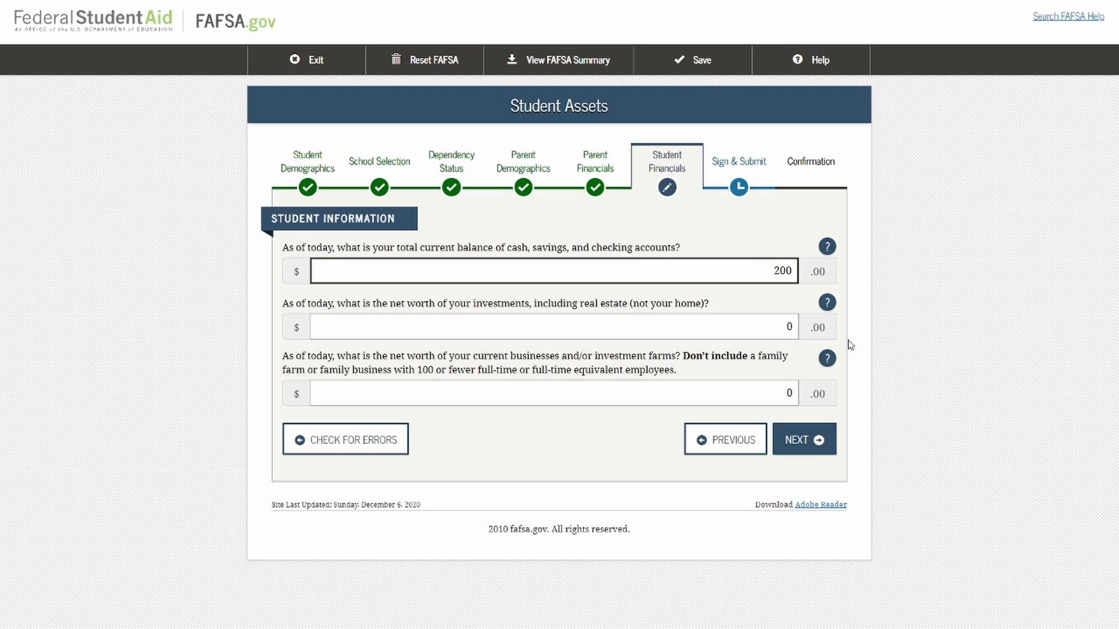
Accept the student's assets with 200 in cash and savings and the No preparer answer, continuing to the FAFSA summary.
click(820, 447)
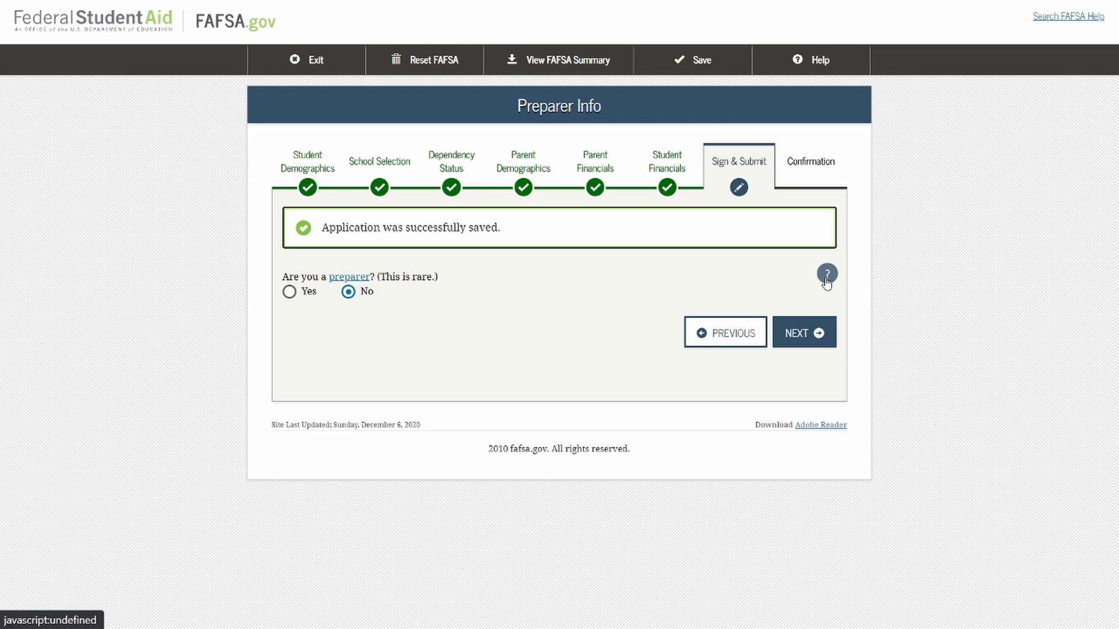
click(815, 342)
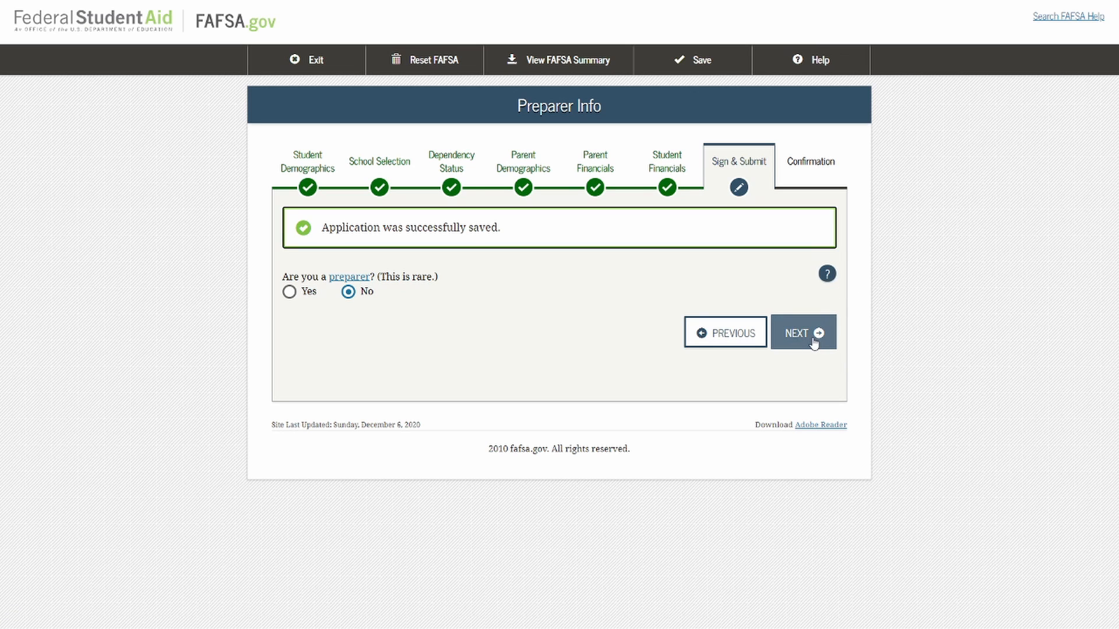
Review all sections of the 2020-2021 FAFSA summary, from student demographics to Sign & Submit, and continue to the signature status.
scroll(918, 378, down, 5)
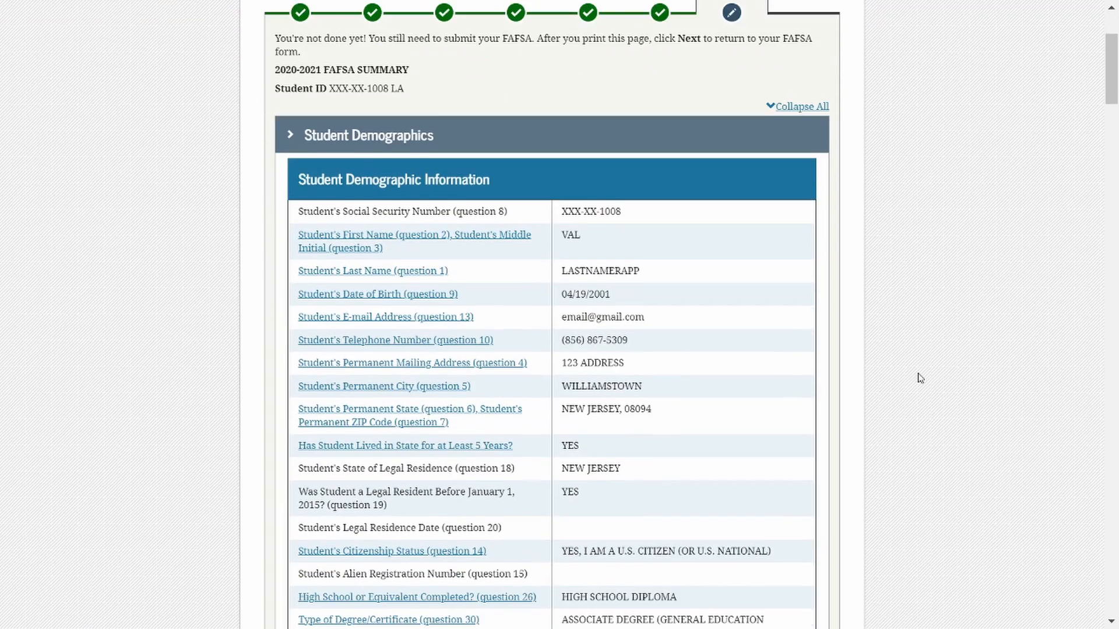
scroll(920, 377, down, 5)
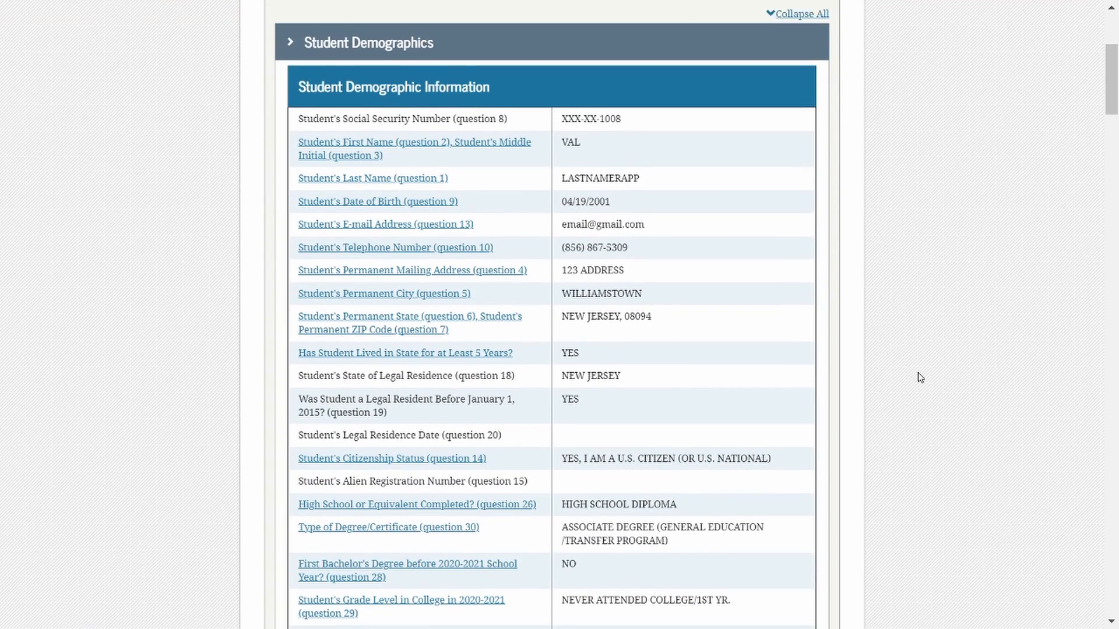
scroll(920, 378, down, 5)
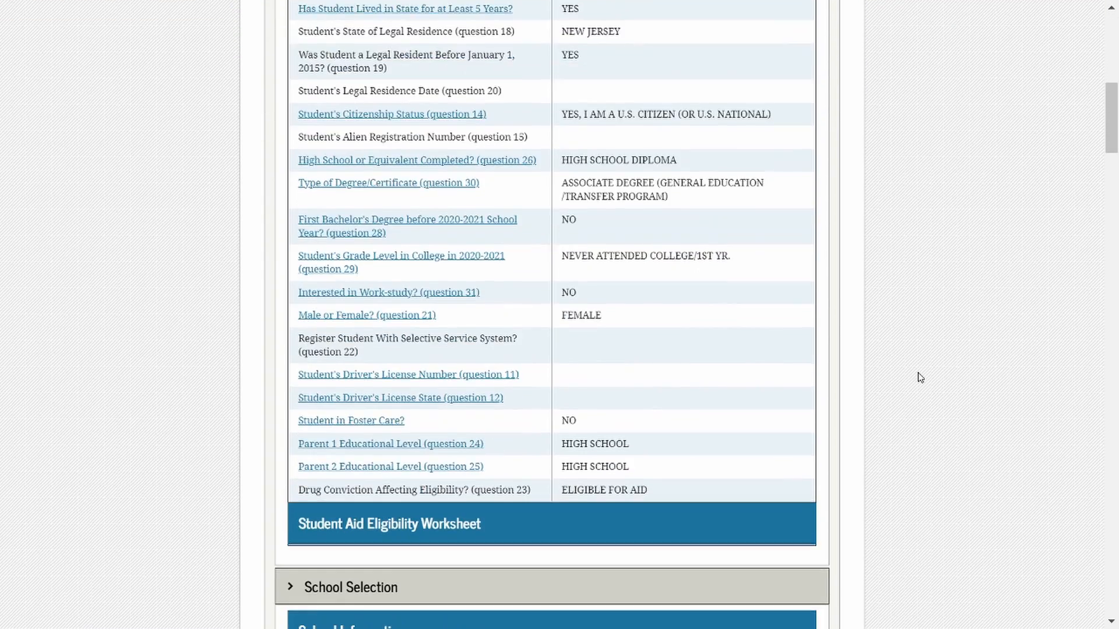
scroll(920, 378, down, 6)
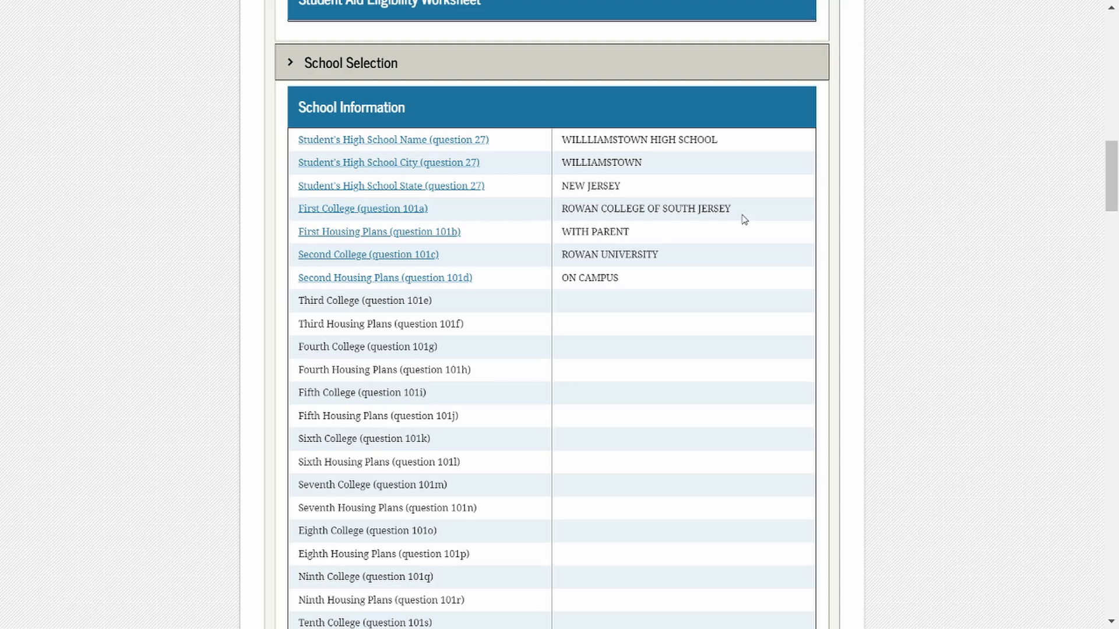
scroll(947, 303, down, 6)
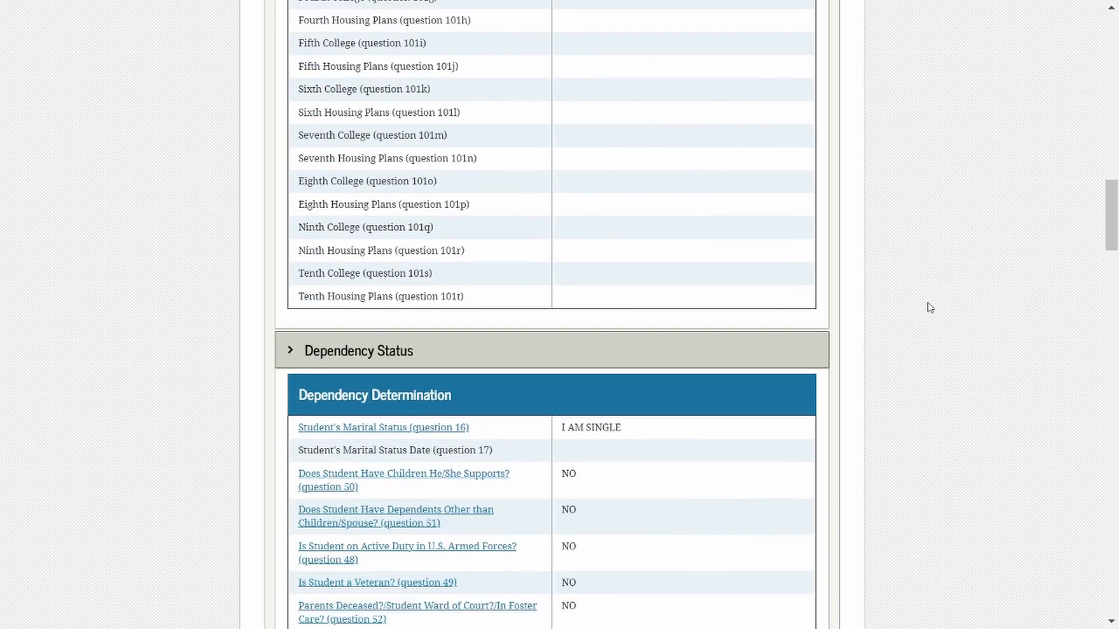
scroll(926, 308, down, 7)
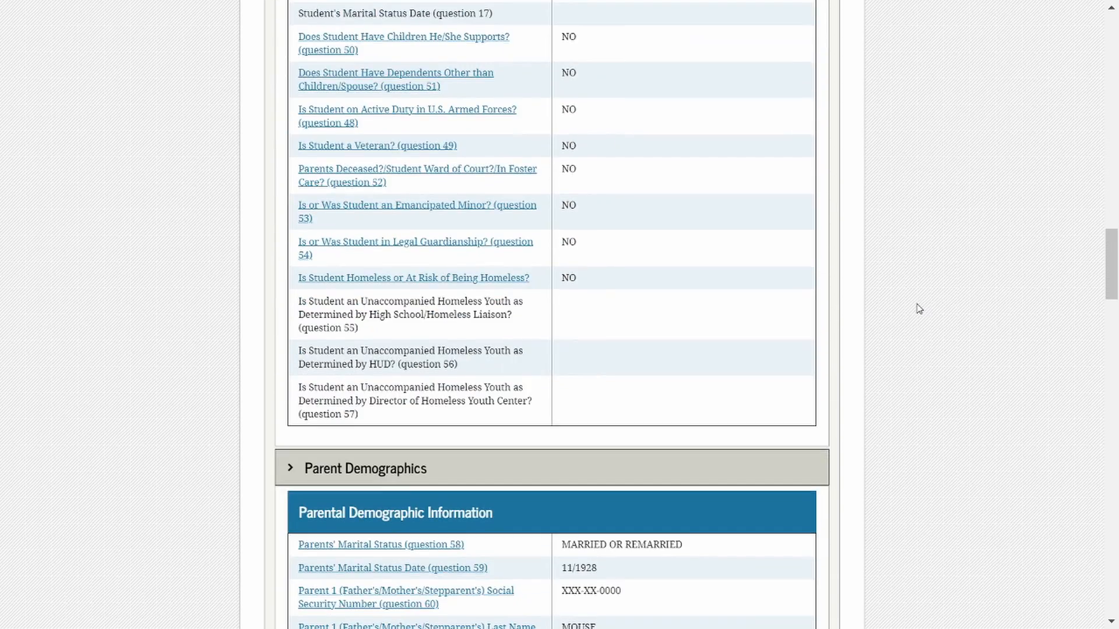
scroll(919, 309, down, 8)
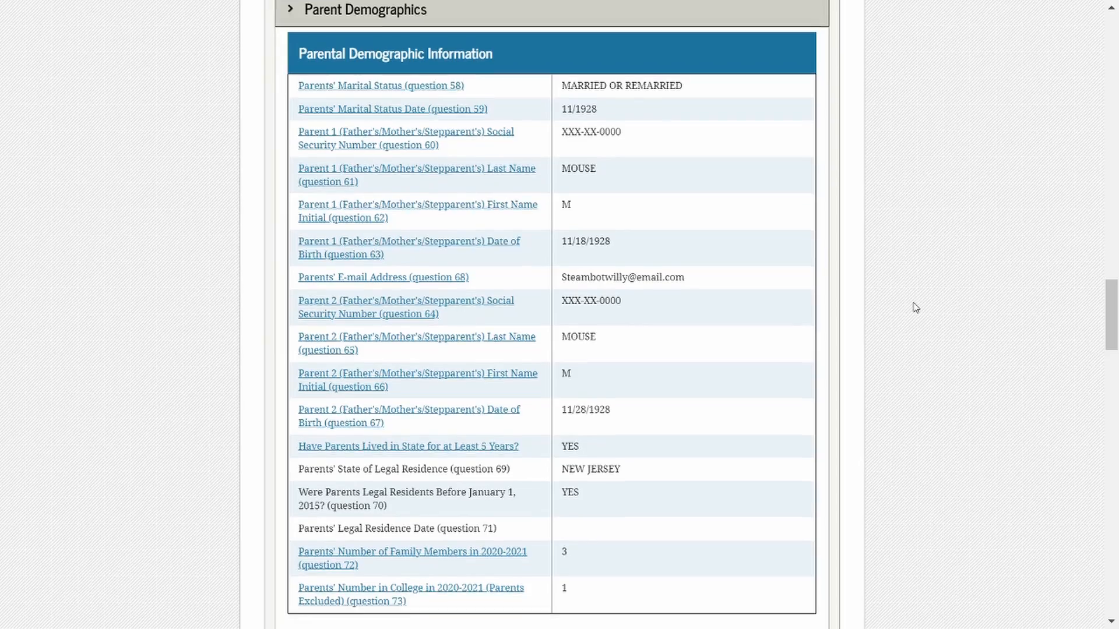
scroll(915, 307, down, 7)
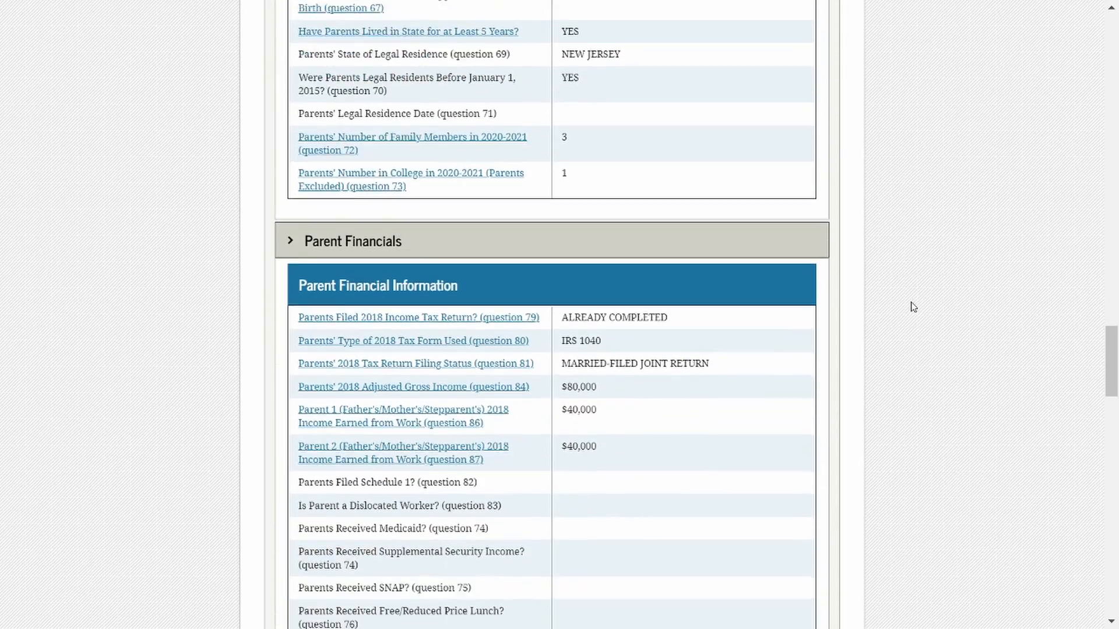
scroll(910, 307, down, 9)
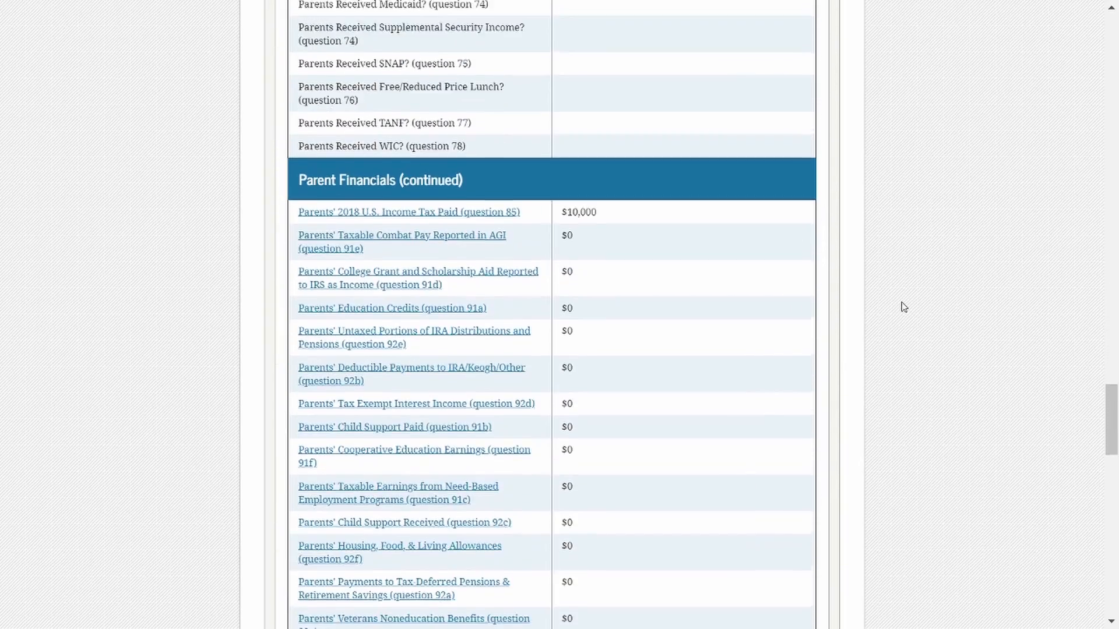
scroll(904, 307, down, 10)
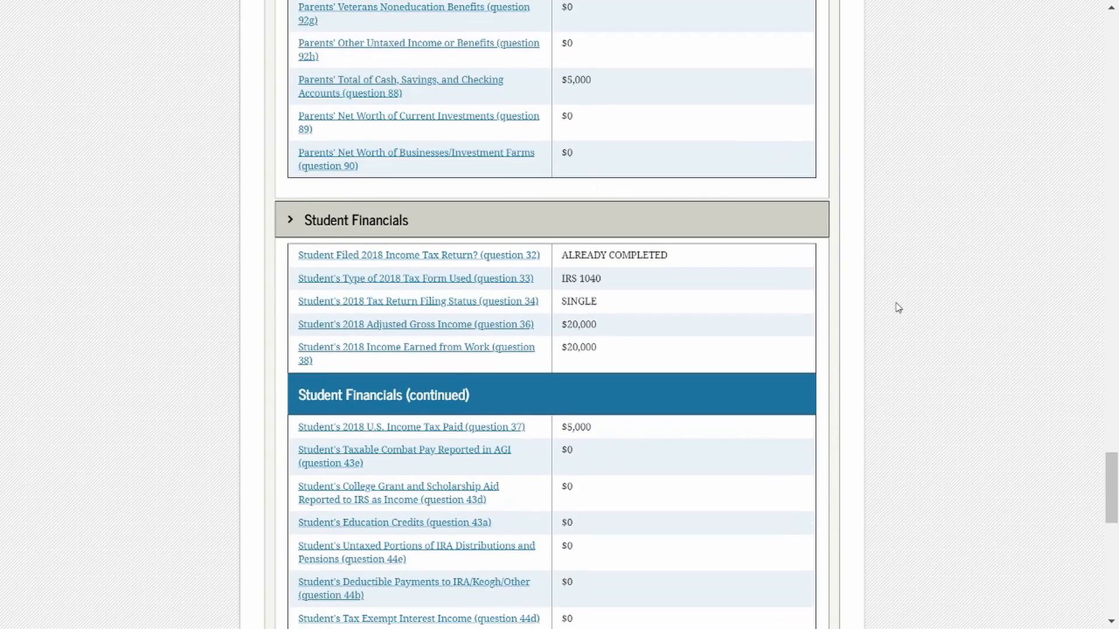
scroll(898, 307, down, 8)
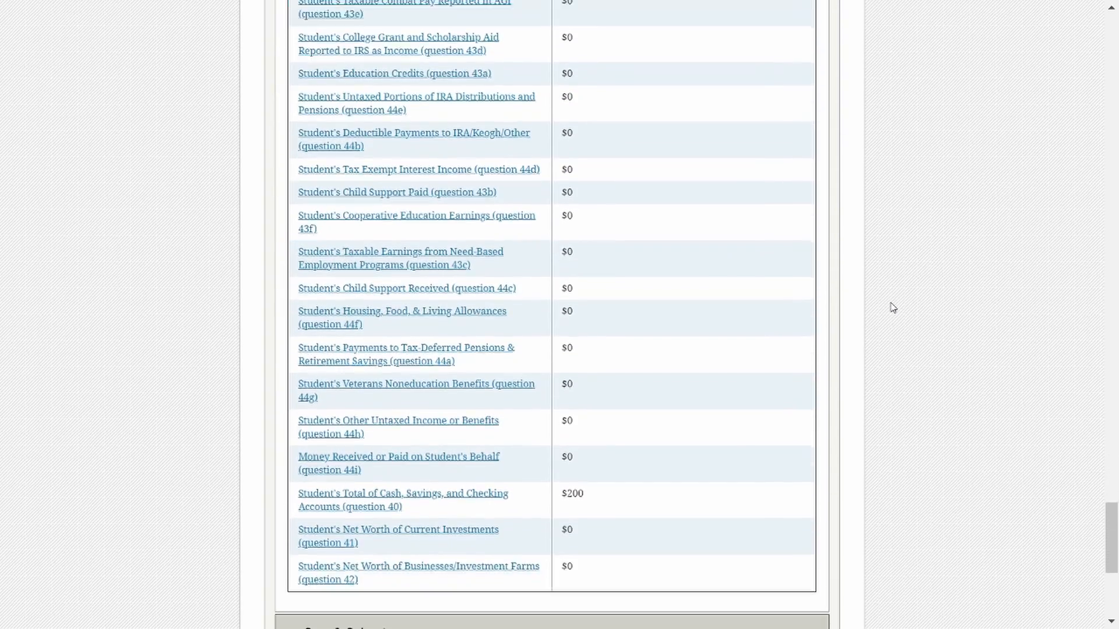
scroll(893, 307, down, 6)
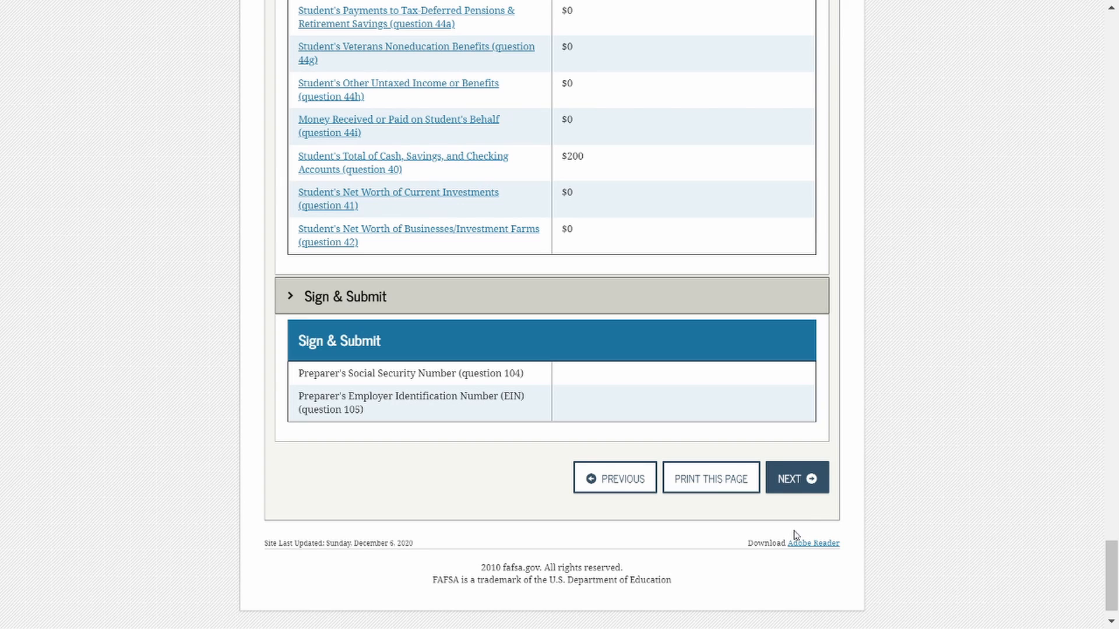
click(807, 486)
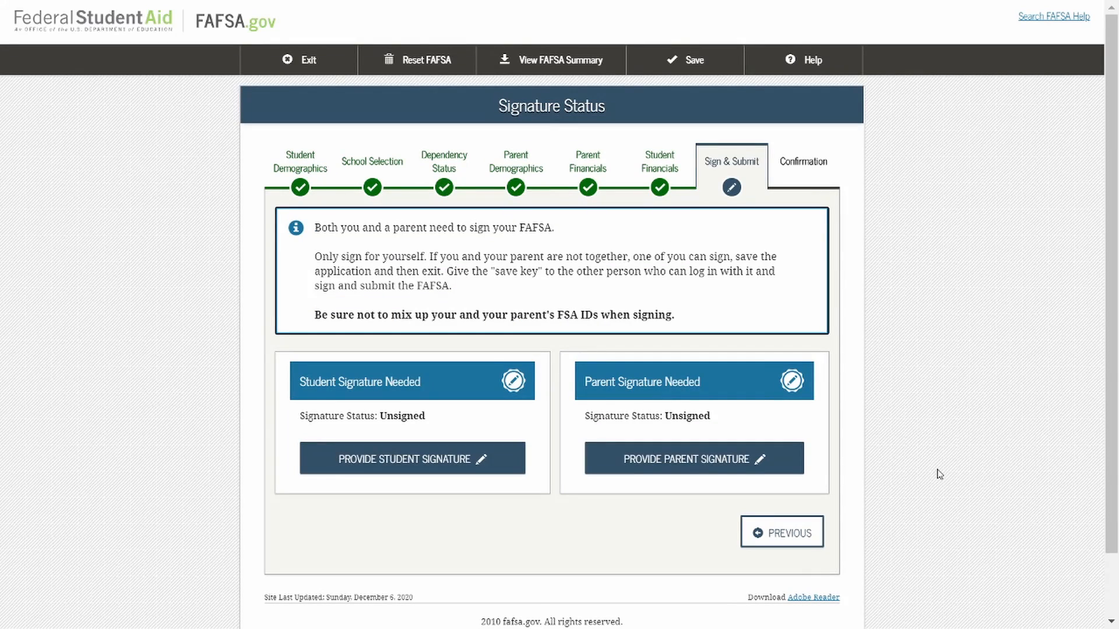